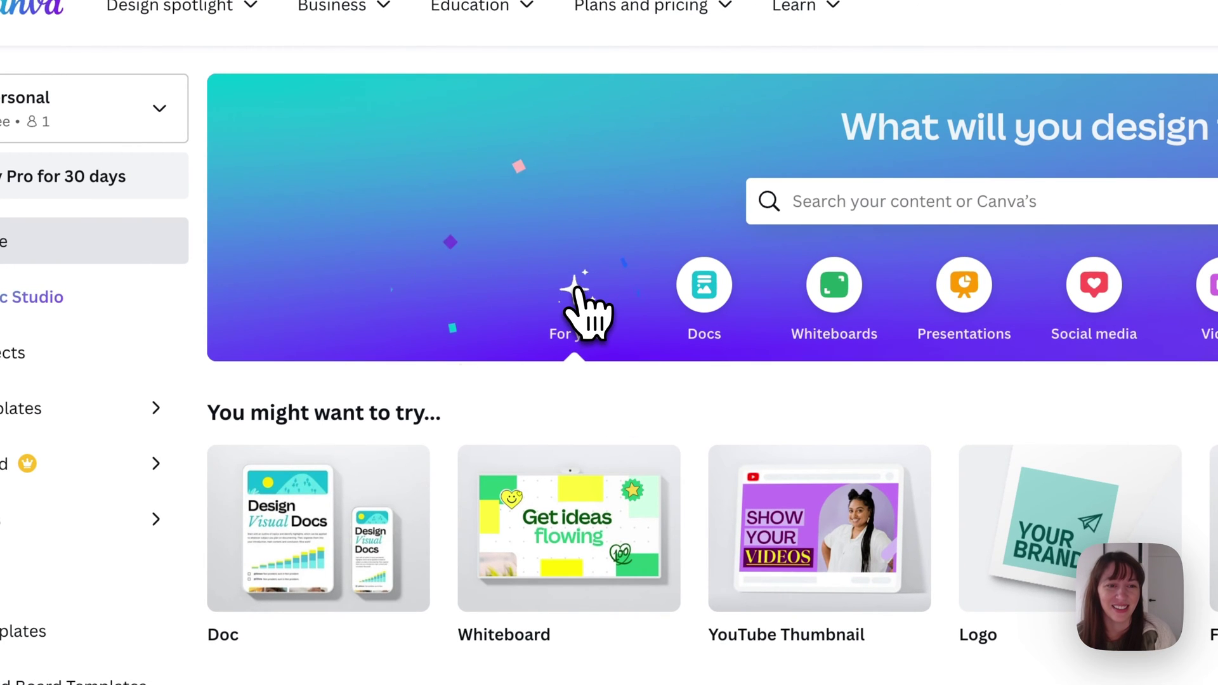
# Reveal the hidden 'You found the Canva glow up!' early-access screen via the For you sparkle
pyautogui.click(577, 293)
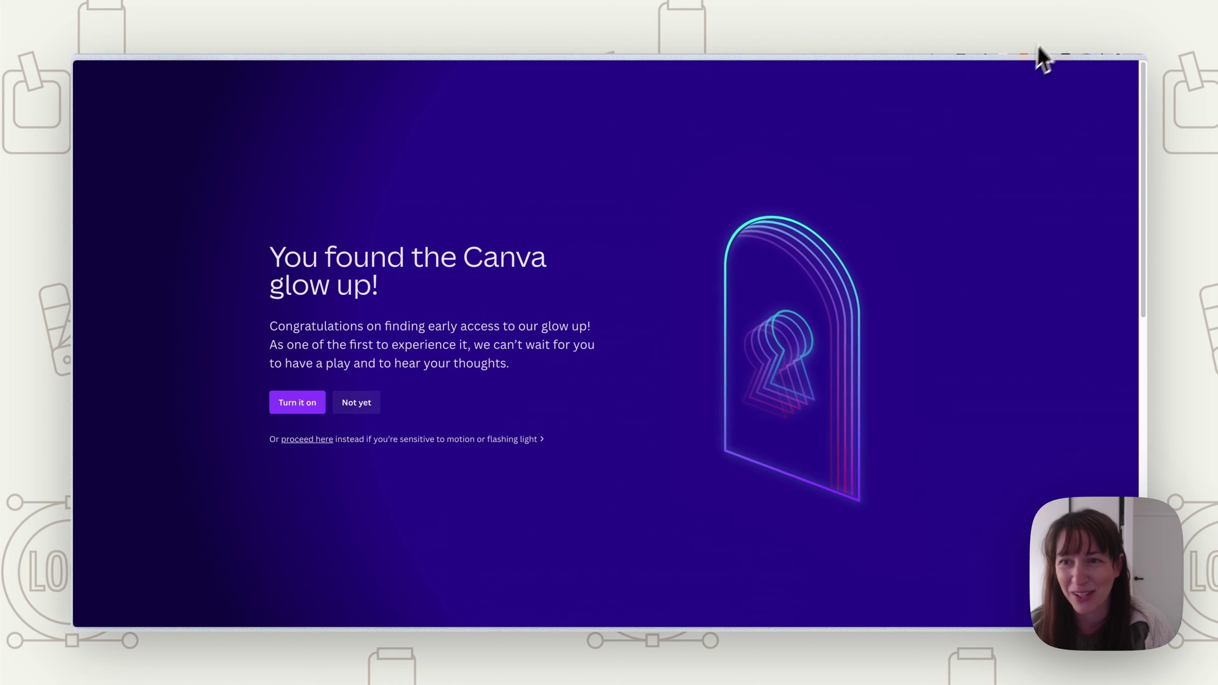
# Turn on Canva's redesigned look from the glow up screen
pyautogui.moveTo(75, 64)
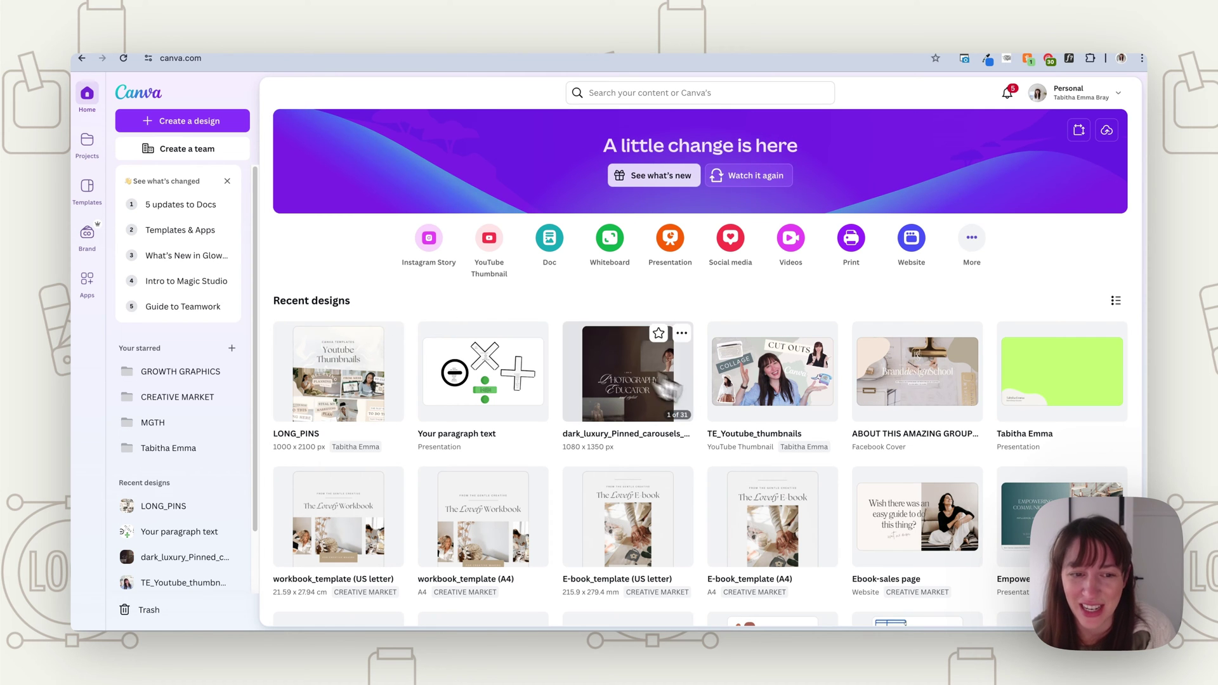
# Open TE_Youtube_thumbnails in the full editor, zoomed out to show the first two thumbnails
pyautogui.moveTo(771, 380)
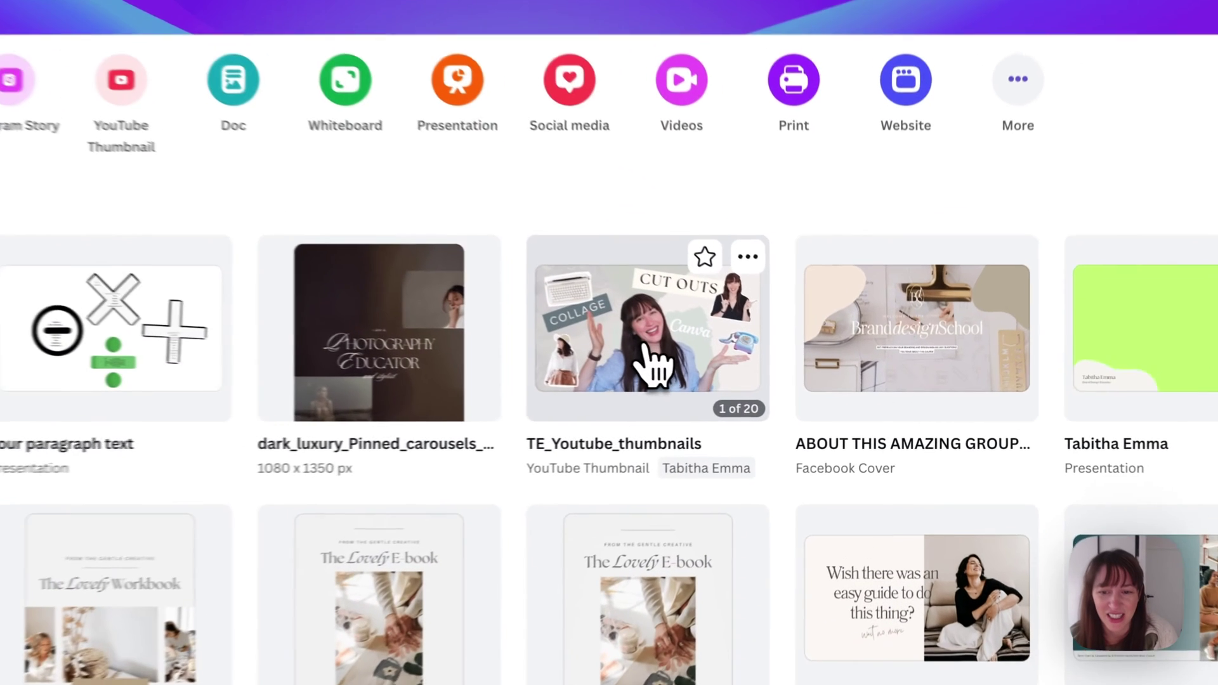
pyautogui.click(645, 348)
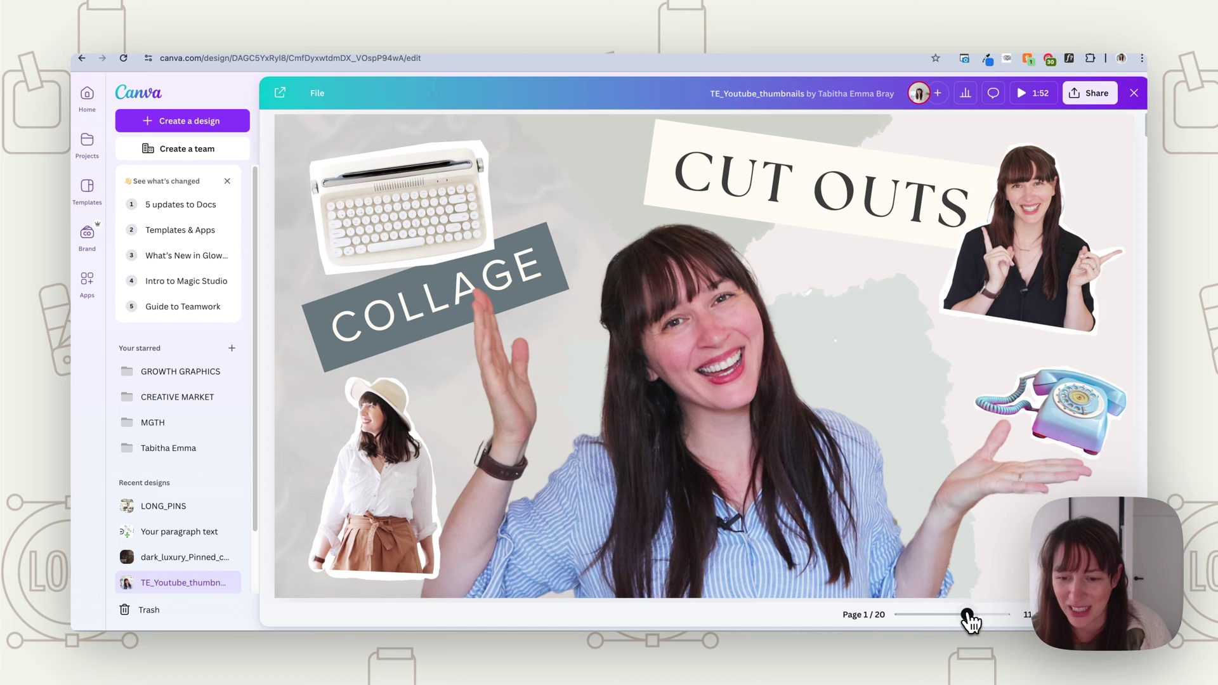
pyautogui.moveTo(968, 614); pyautogui.dragTo(948, 615)
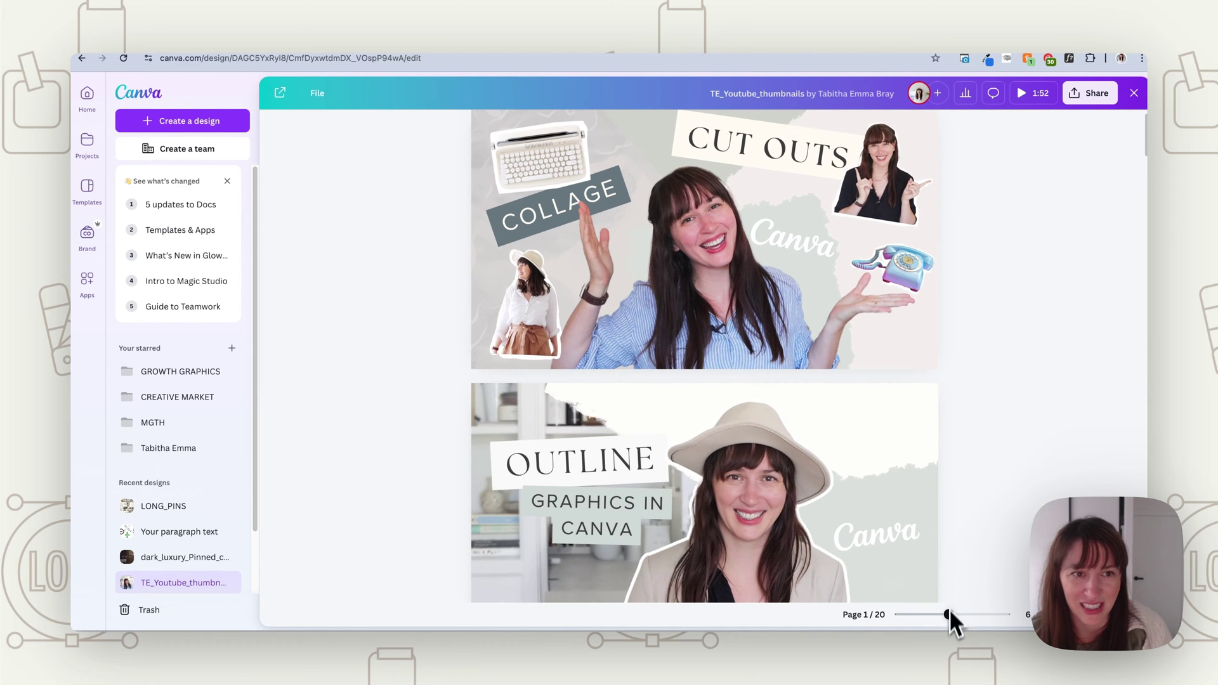
pyautogui.click(894, 358)
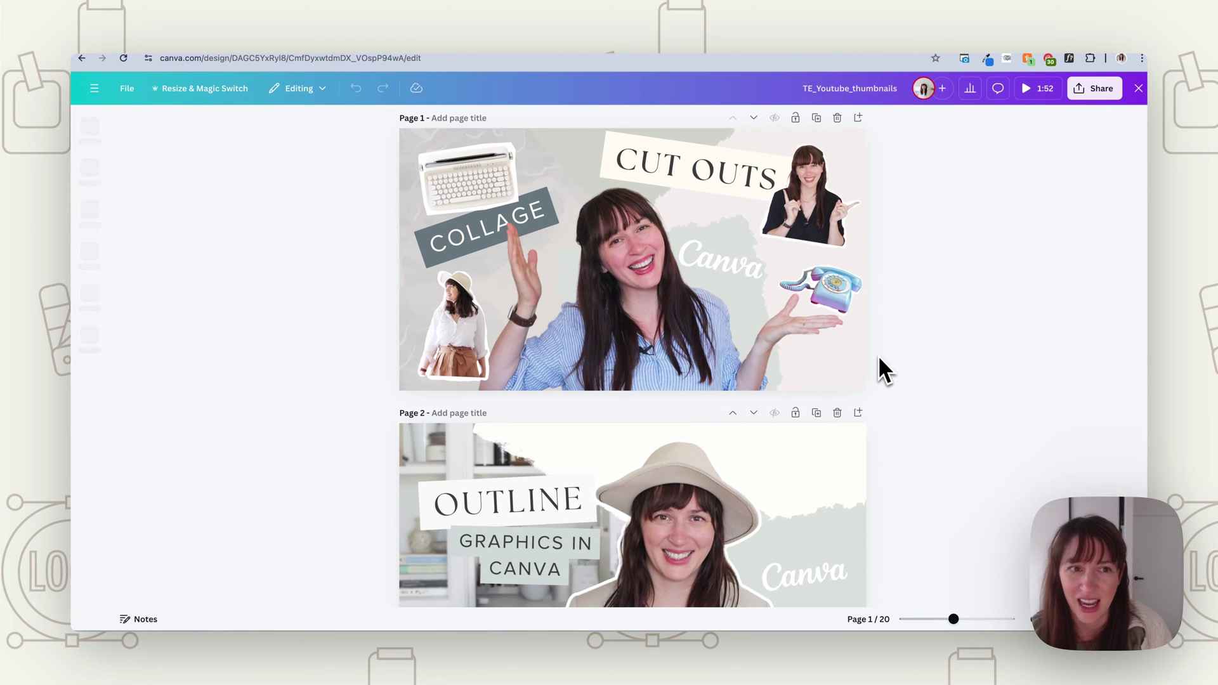
# Delete the collage thumbnail page so 'Outline Graphics in Canva' becomes page 1
pyautogui.click(836, 372)
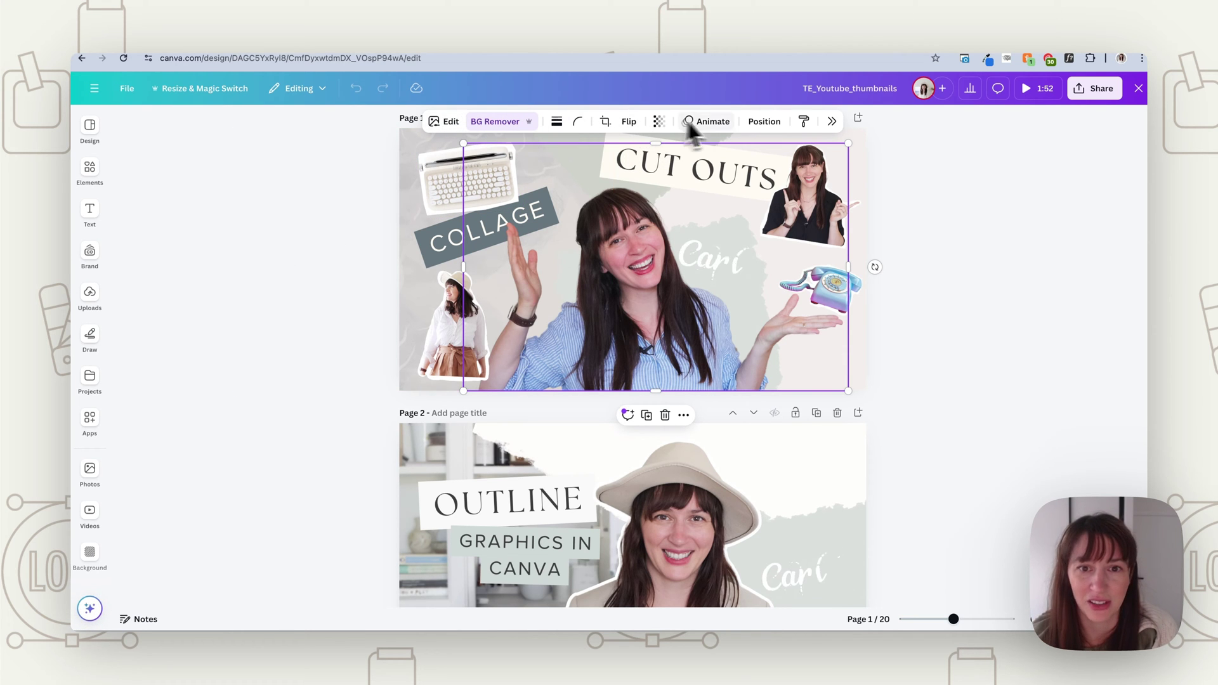
pyautogui.press('Delete')
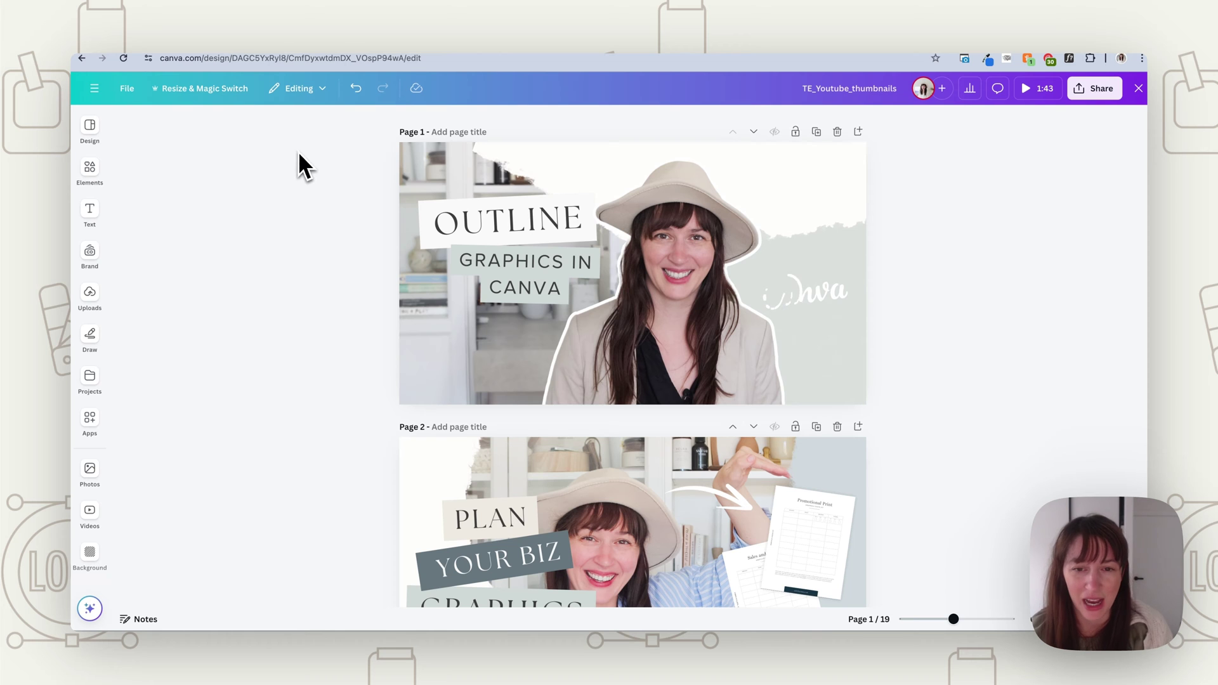
pyautogui.click(830, 215)
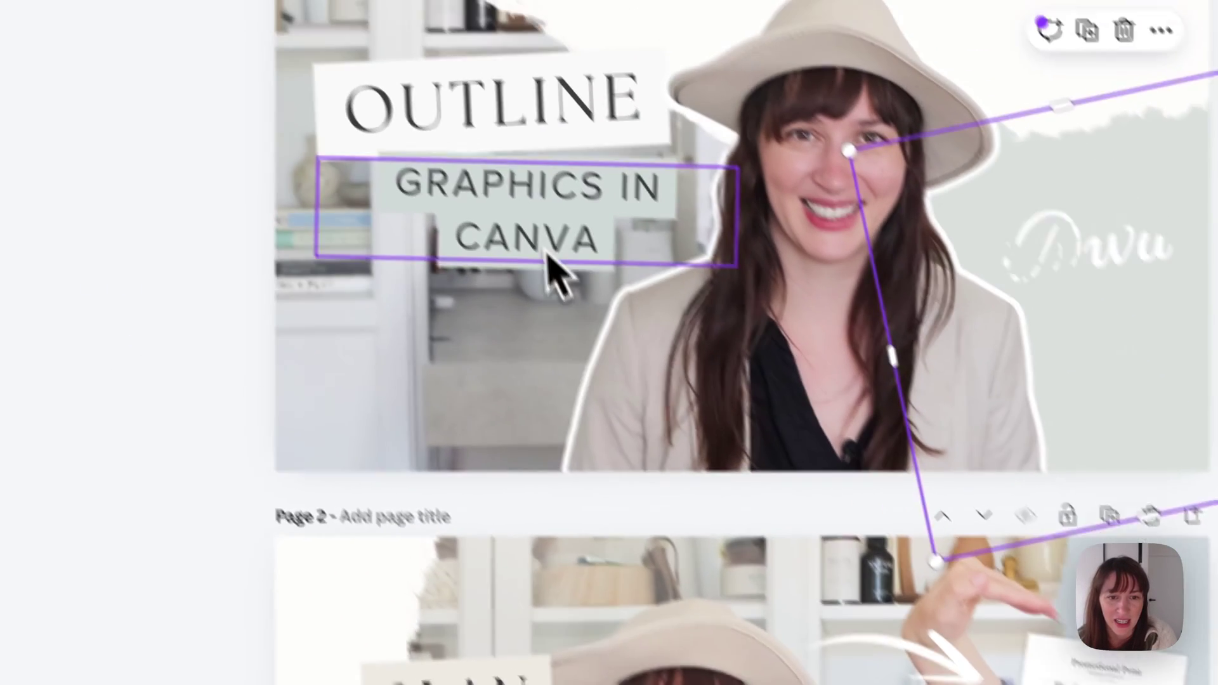
# Restyle the GRAPHICS IN CANVA text in MillerBanner Light at size 41.1
pyautogui.click(20, 180)
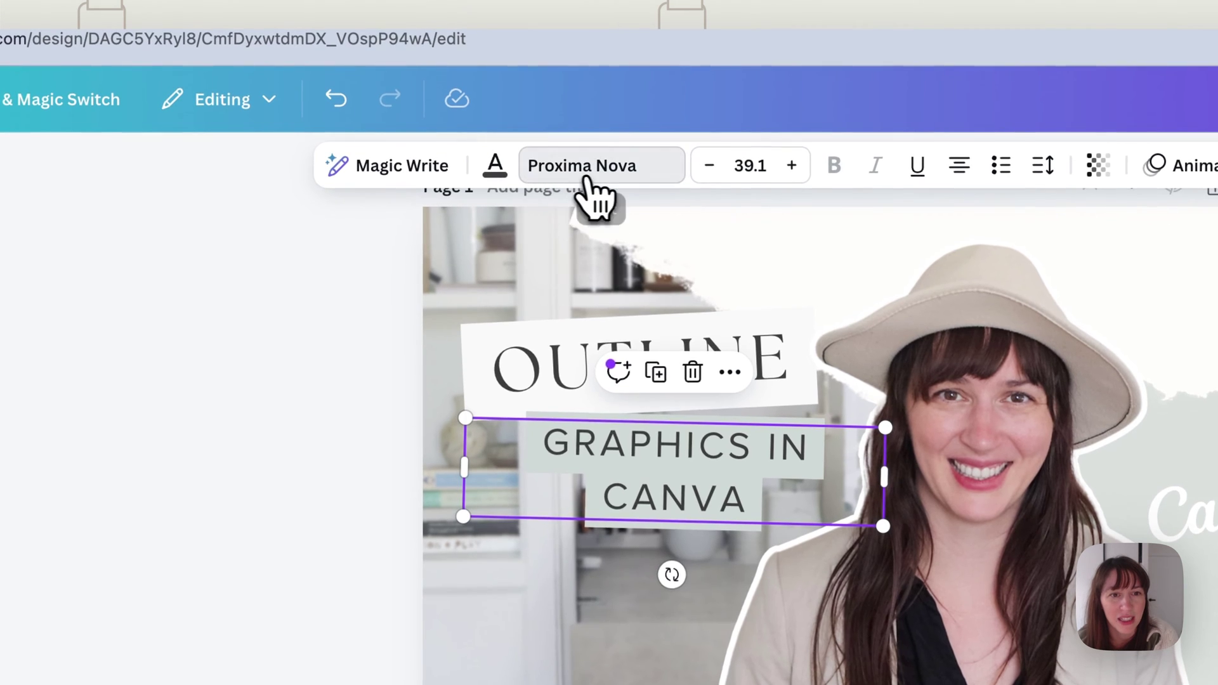
pyautogui.click(584, 158)
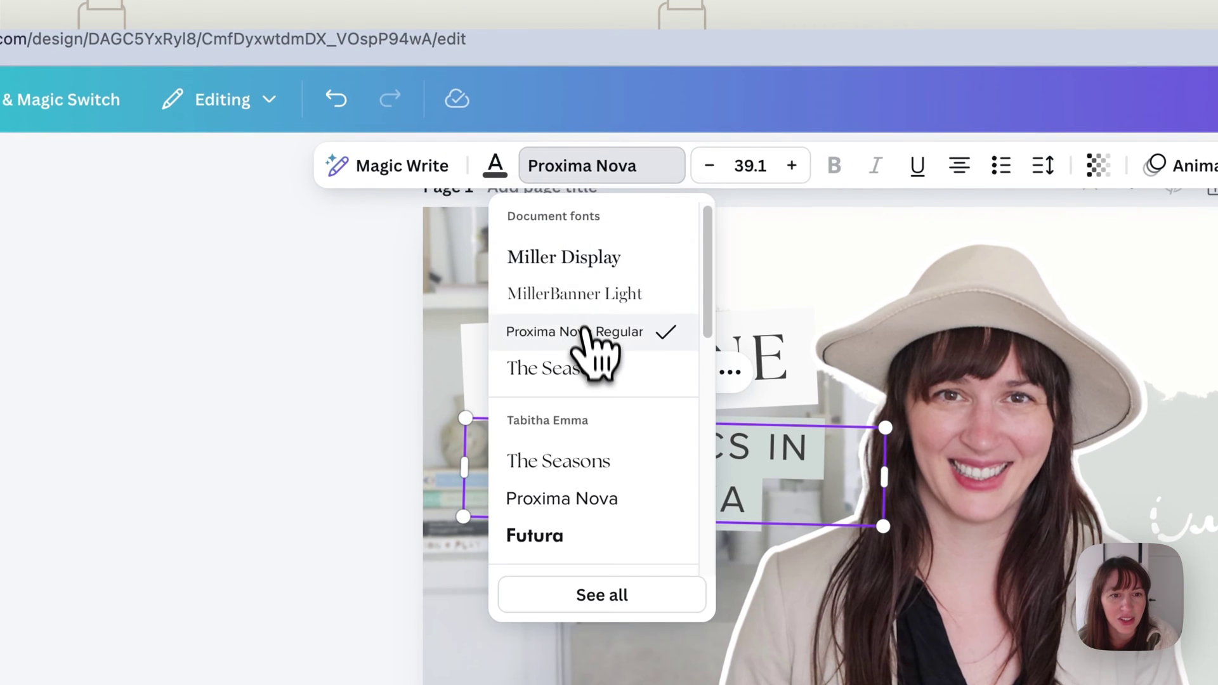
pyautogui.click(581, 296)
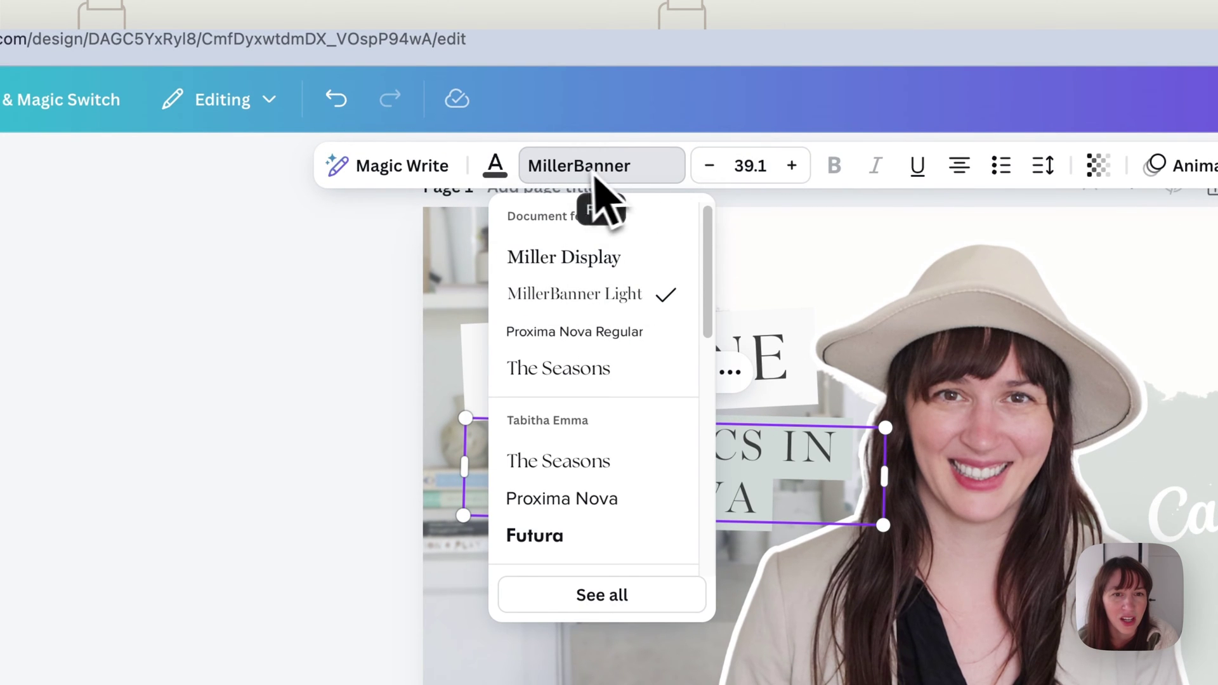
pyautogui.click(792, 167)
pyautogui.click(792, 167)
pyautogui.click(498, 175)
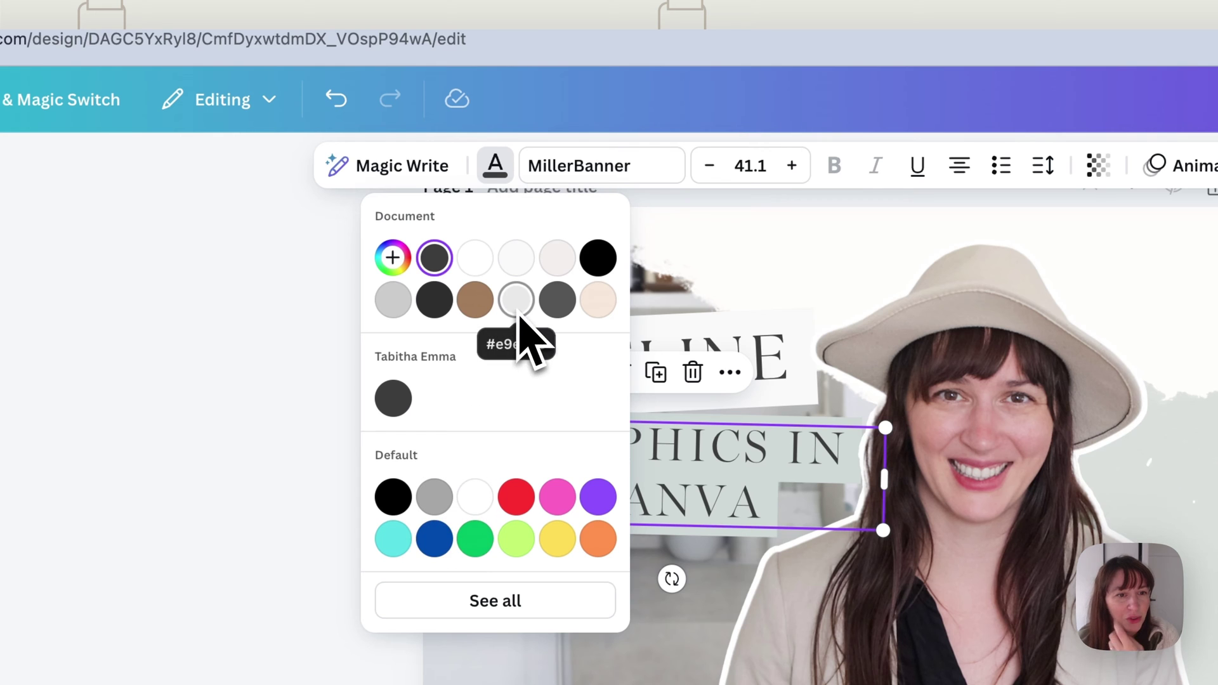
pyautogui.click(830, 283)
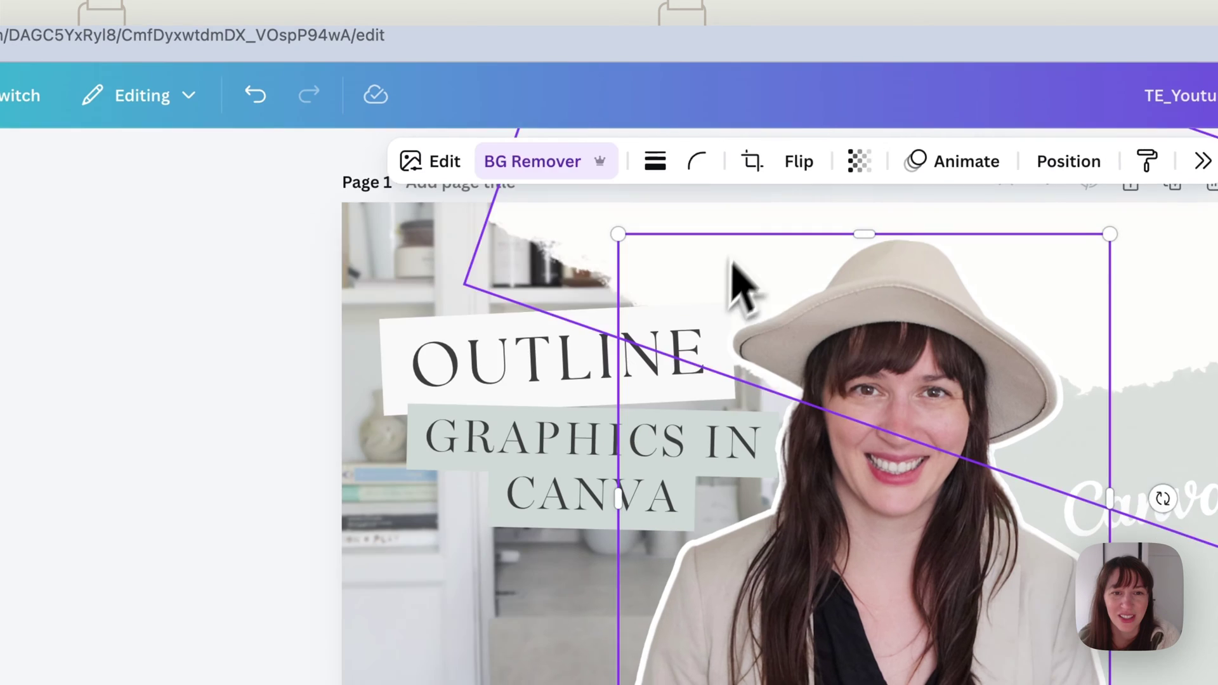
pyautogui.click(478, 347)
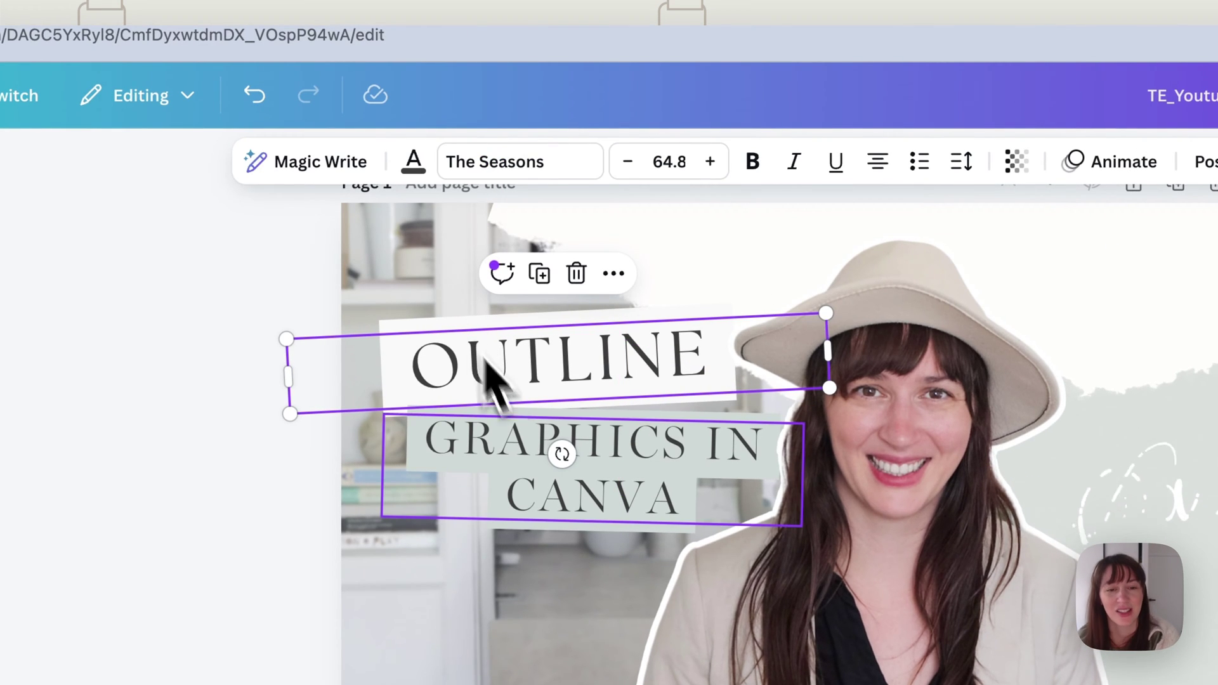
pyautogui.click(549, 491)
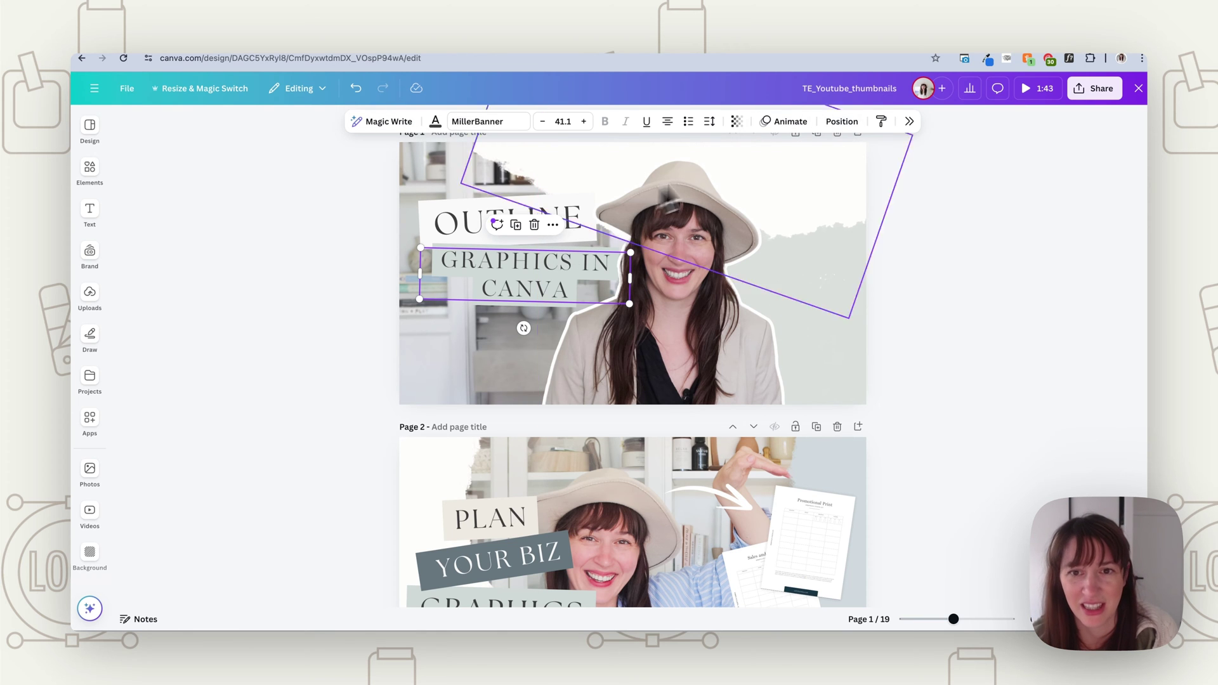
# Deselect page 2's GRAPHICS text and browse the Elements library
pyautogui.scroll(-5, 632, 285)
pyautogui.click(432, 304)
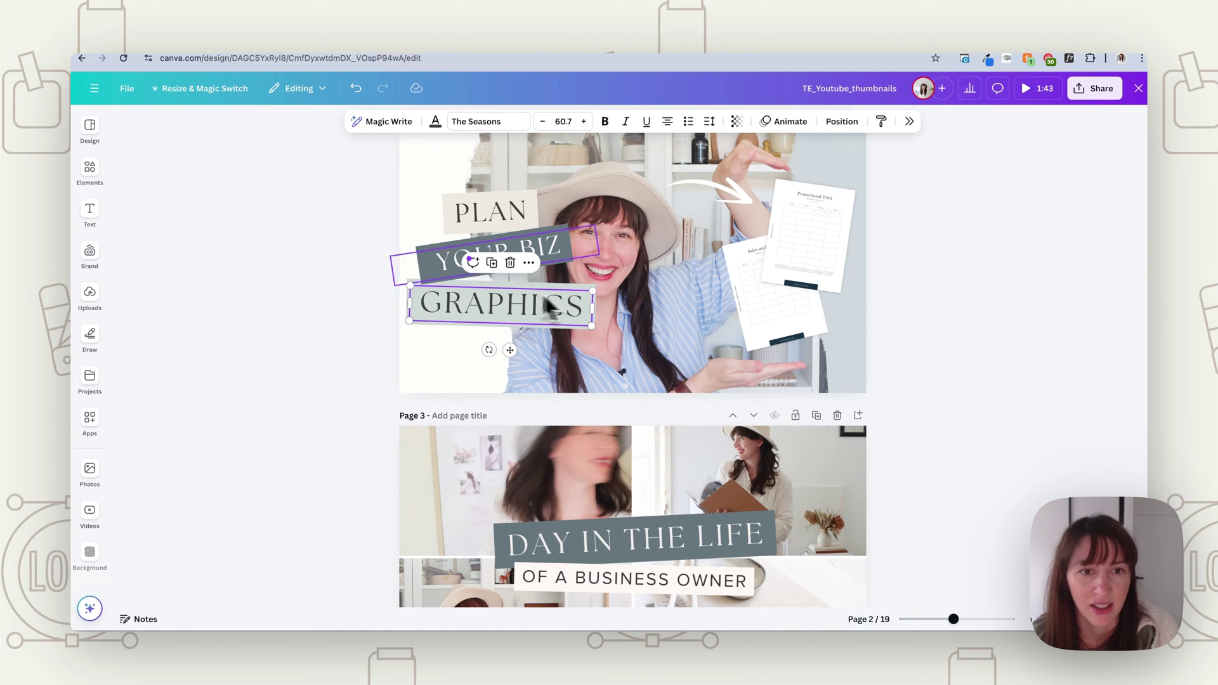
pyautogui.click(336, 284)
pyautogui.moveTo(94, 343)
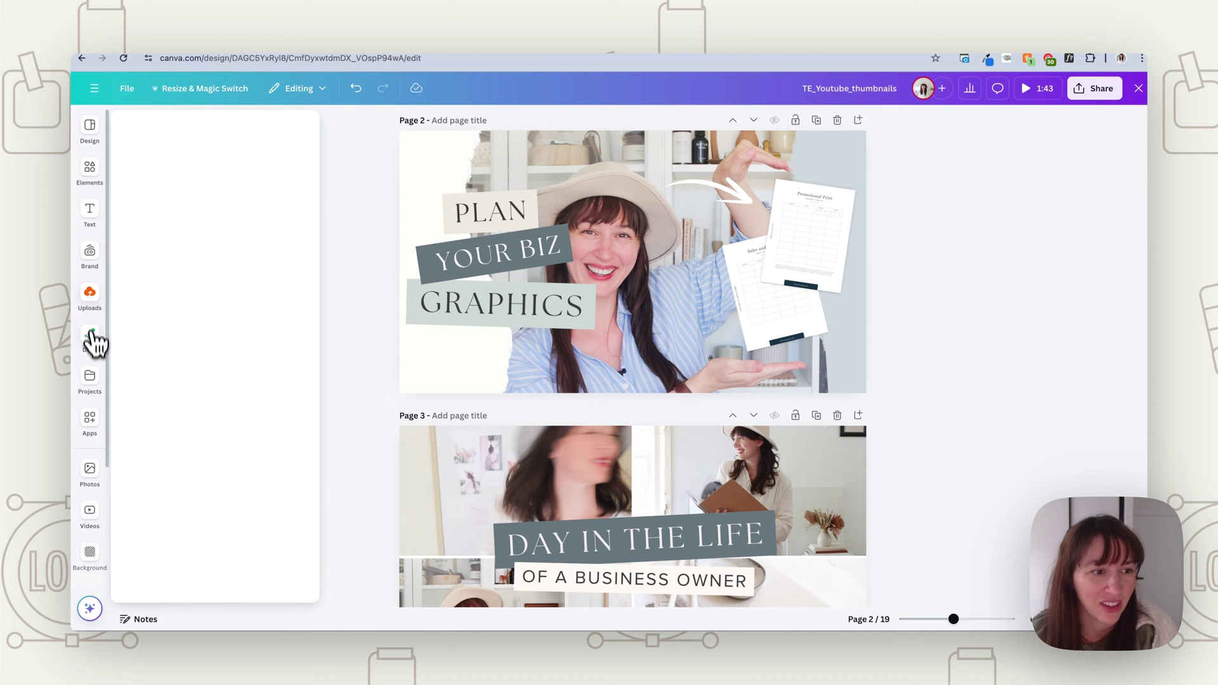
pyautogui.click(95, 170)
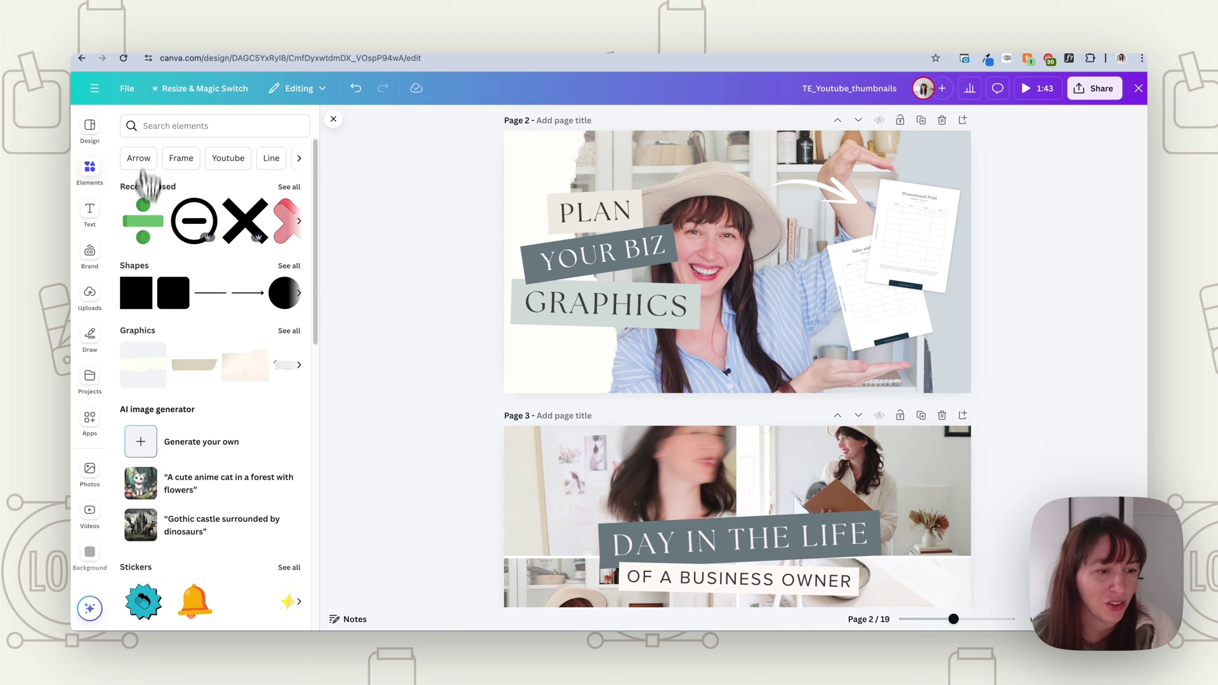
pyautogui.scroll(-5, 152, 454)
pyautogui.scroll(-5, 184, 454)
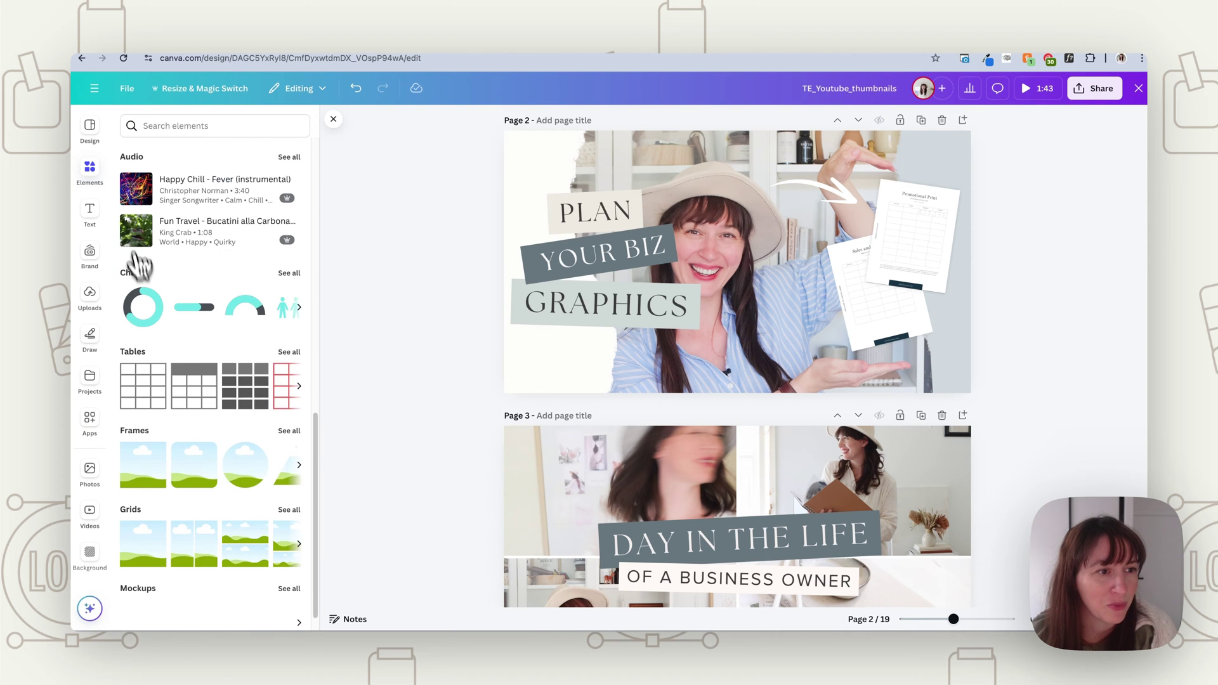
# Browse the text styles and font combinations, then show the uploaded images
pyautogui.click(90, 212)
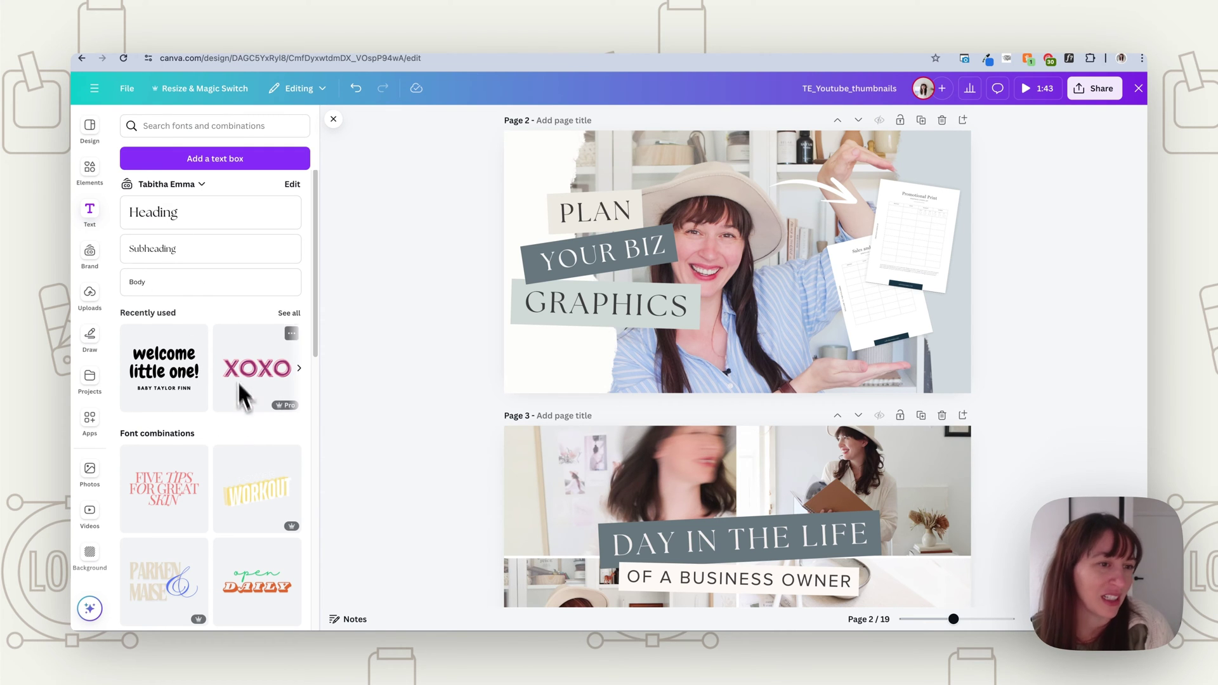
pyautogui.scroll(-3, 186, 242)
pyautogui.scroll(-5, 188, 276)
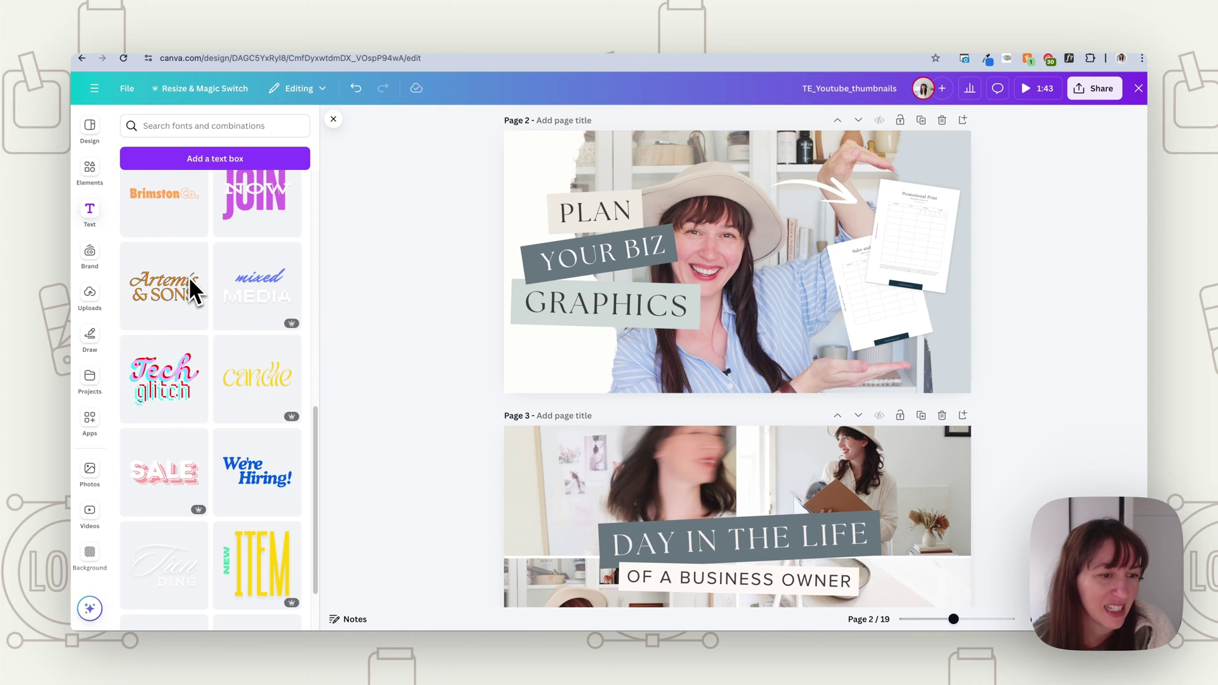
pyautogui.scroll(-6, 246, 402)
pyautogui.scroll(14, 182, 364)
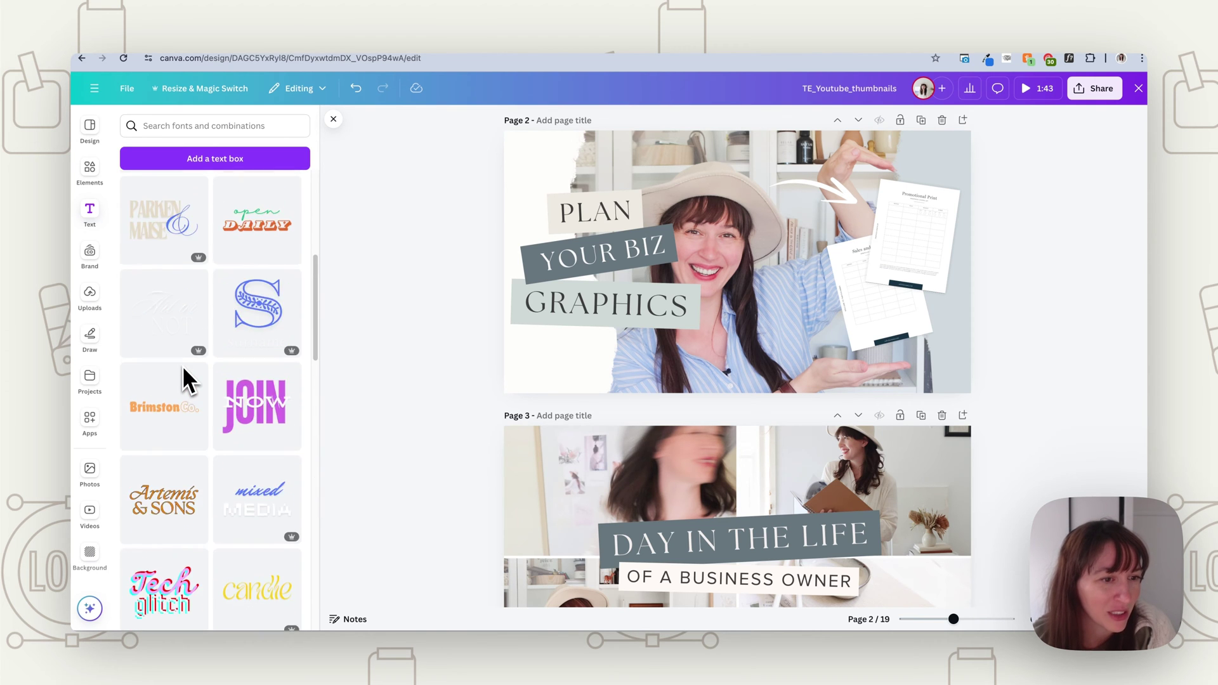
pyautogui.moveTo(182, 366)
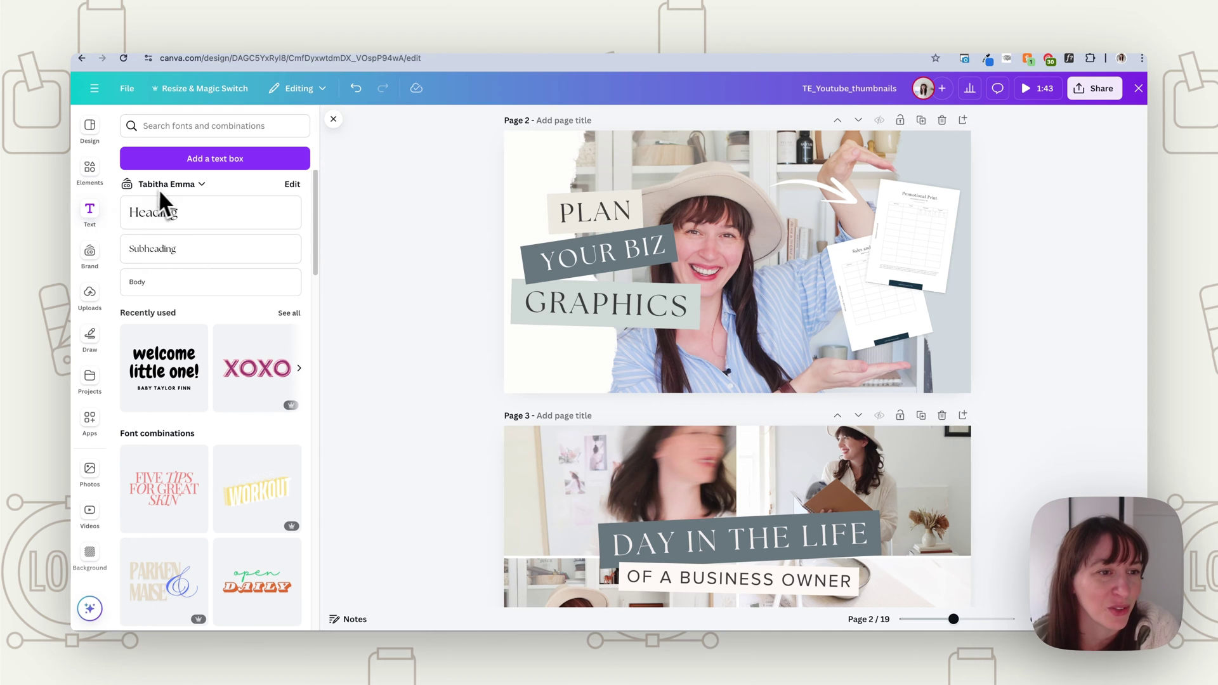
pyautogui.click(89, 296)
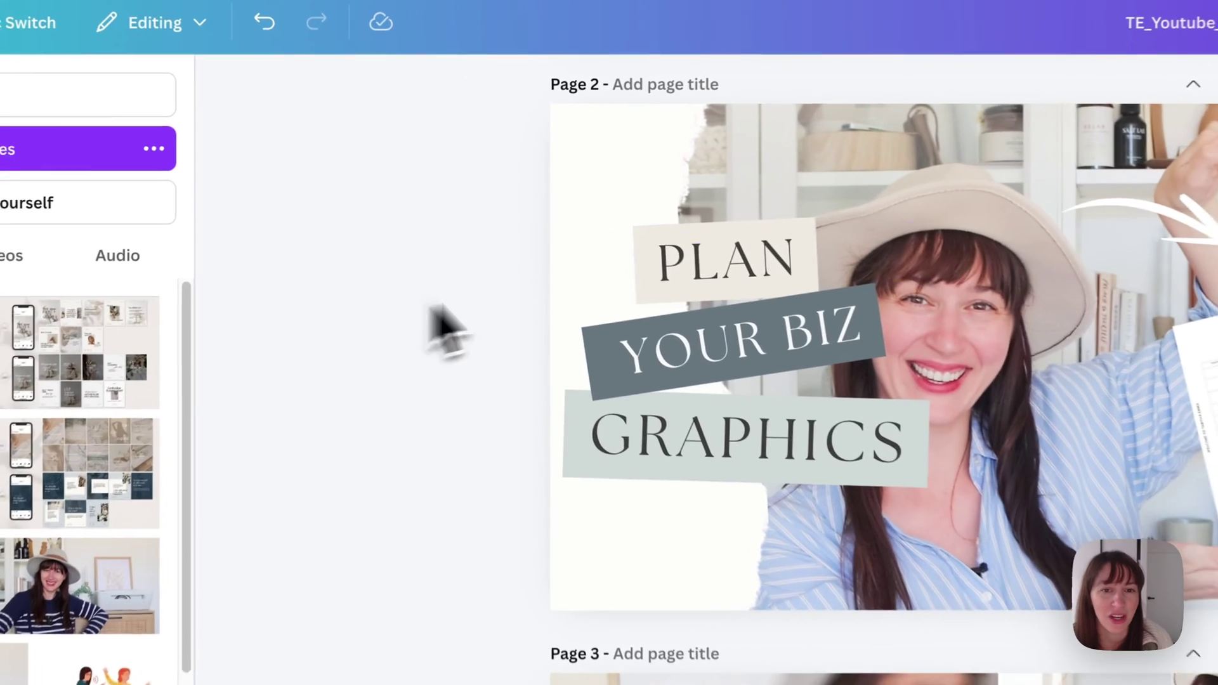
# Select the PLAN YOUR BIZ photo and zoom in to inspect page 2
pyautogui.click(653, 201)
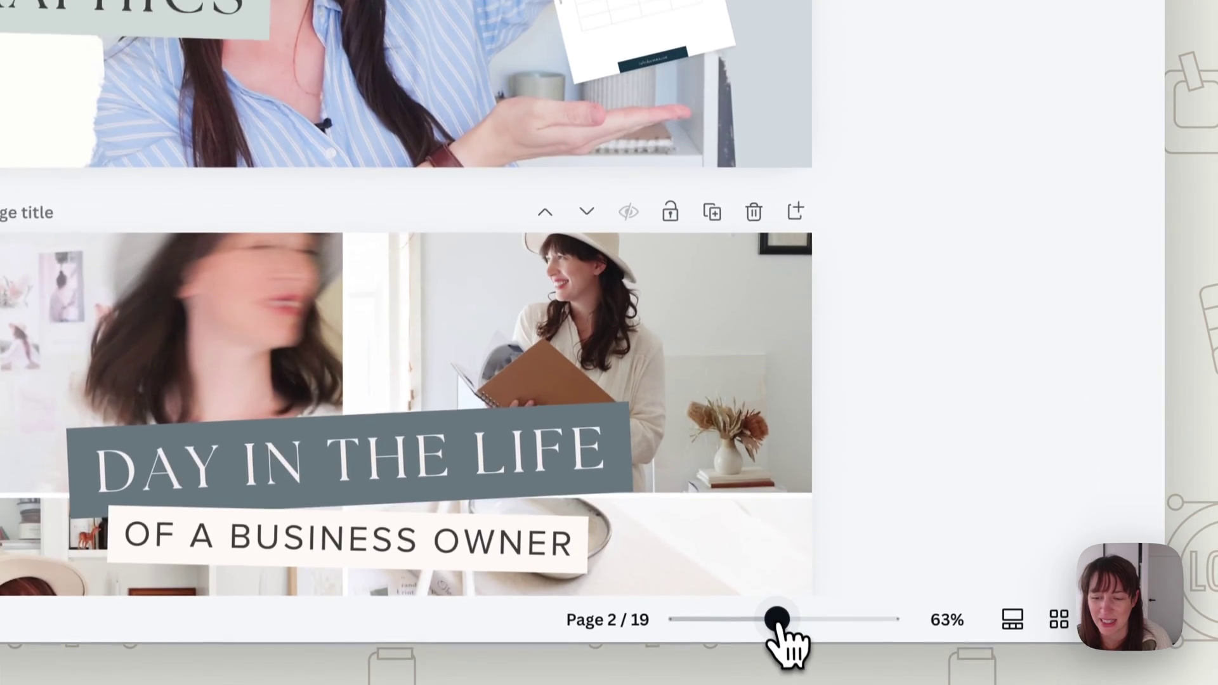
pyautogui.moveTo(780, 620)
pyautogui.mouseDown()
pyautogui.moveTo(811, 610)
pyautogui.moveTo(797, 606)
pyautogui.mouseUp()
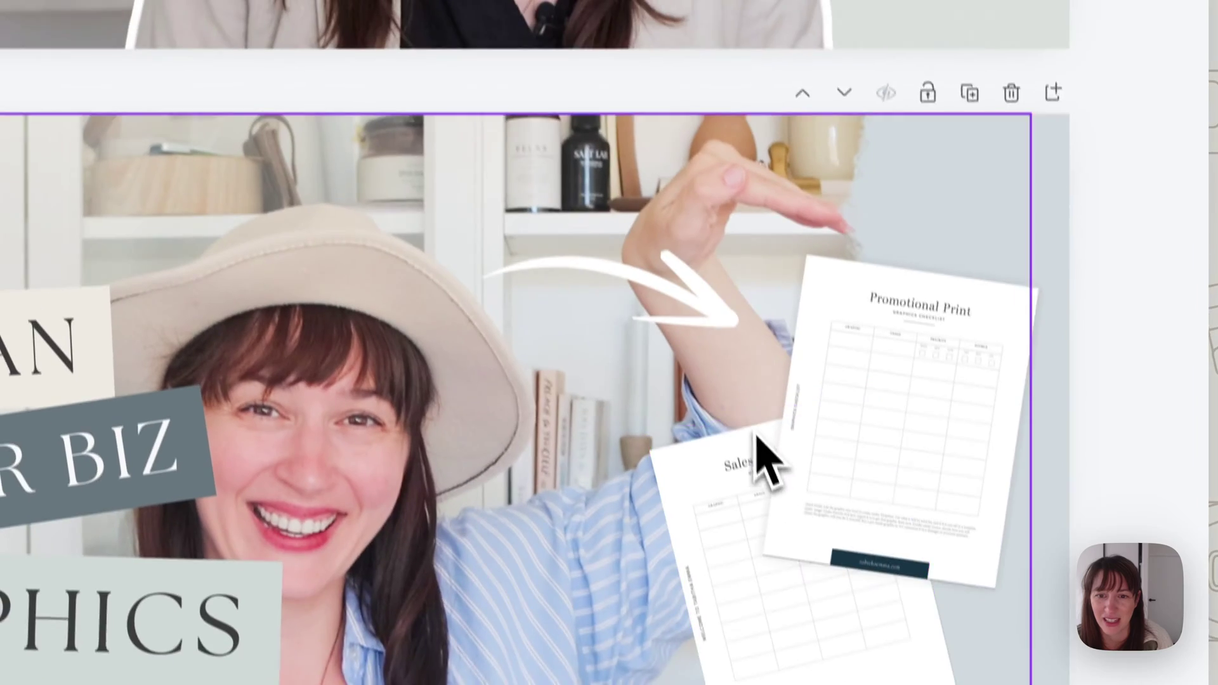
pyautogui.click(529, 295)
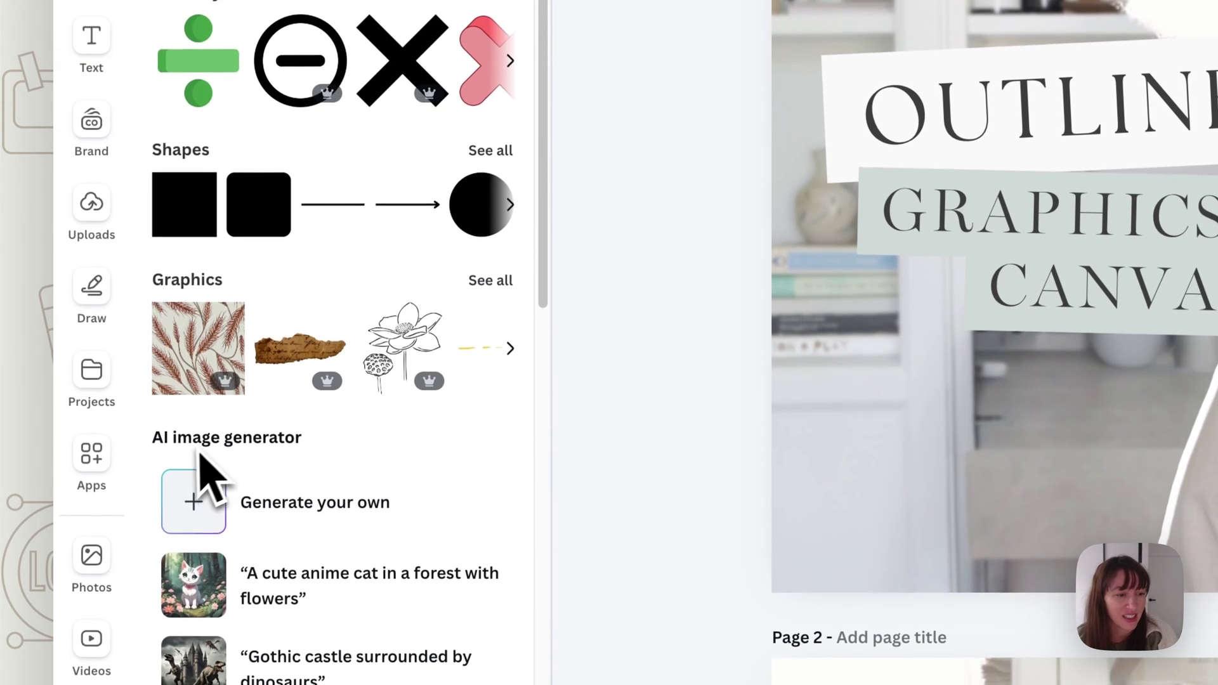
# Start Magic Media's Generate your own on the Graphics tab with the description box focused
pyautogui.click(326, 503)
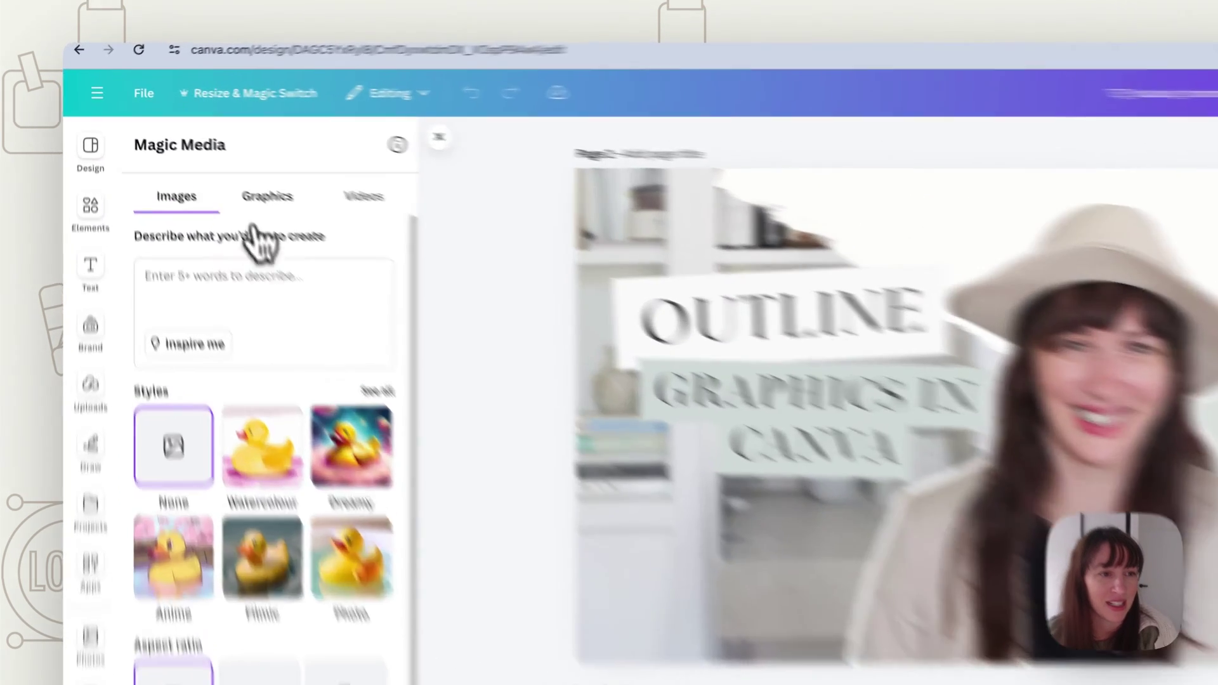
pyautogui.click(214, 160)
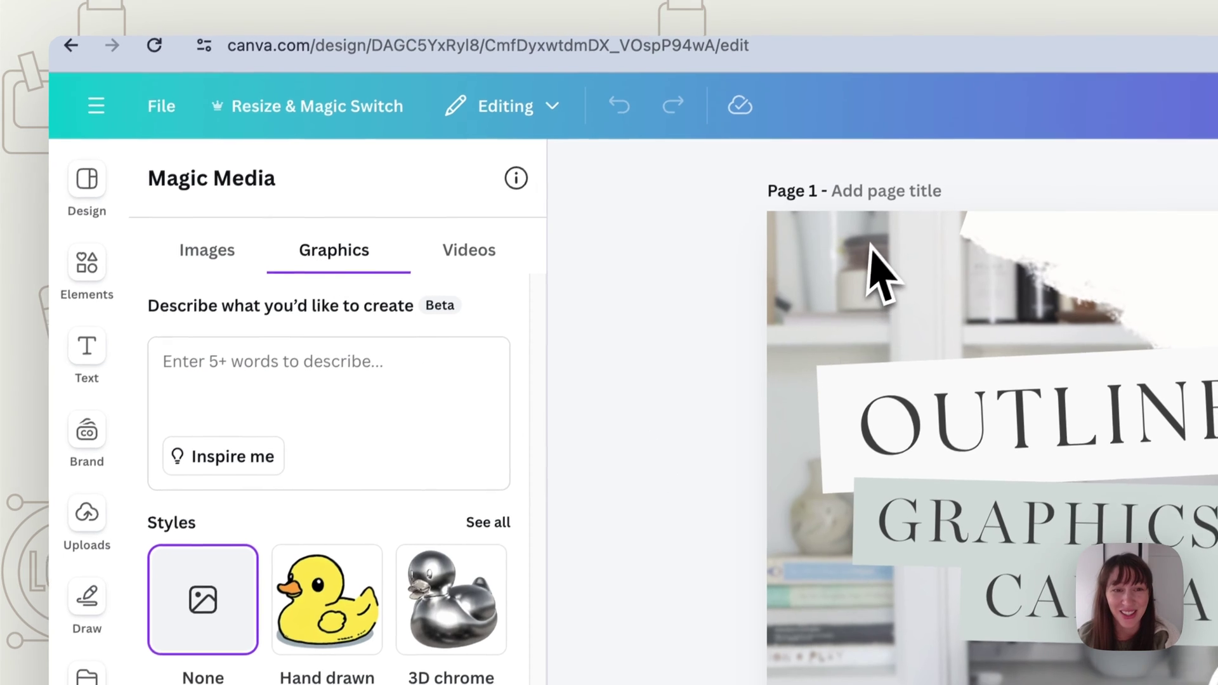
pyautogui.click(323, 364)
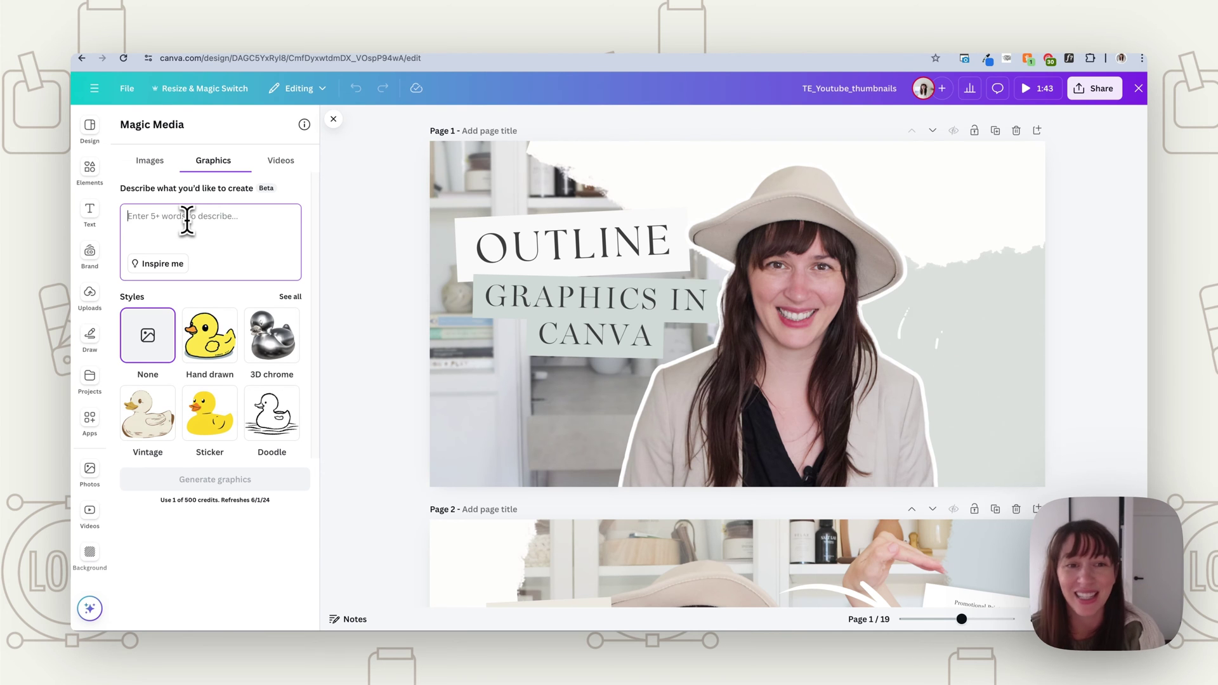
# Generate 'typewriter' graphics, choose the Risograph style, and add the first result to page 1
pyautogui.write('typewriter')
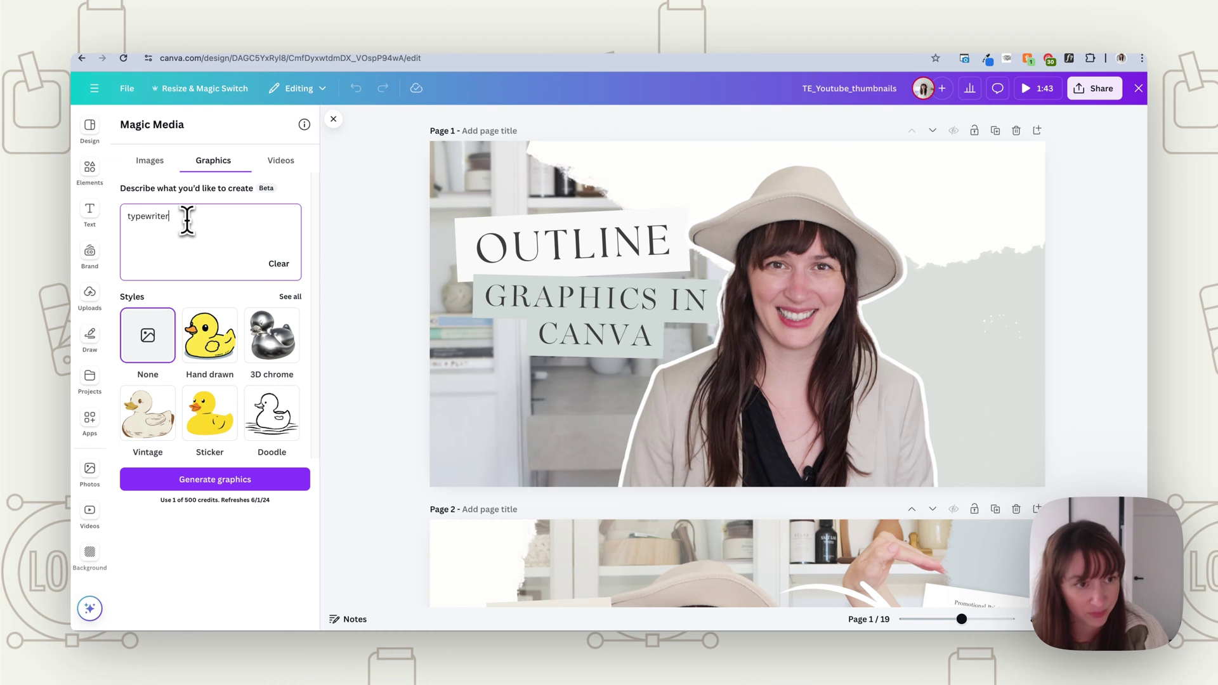
pyautogui.click(201, 481)
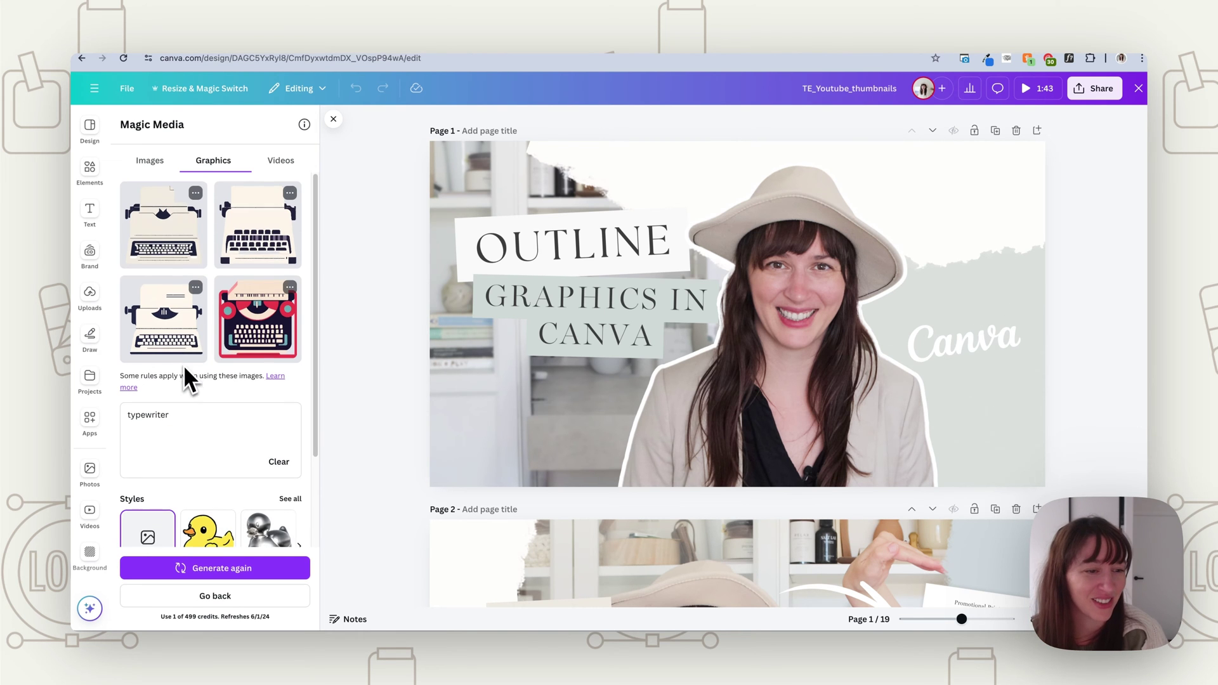
pyautogui.scroll(-2, 184, 368)
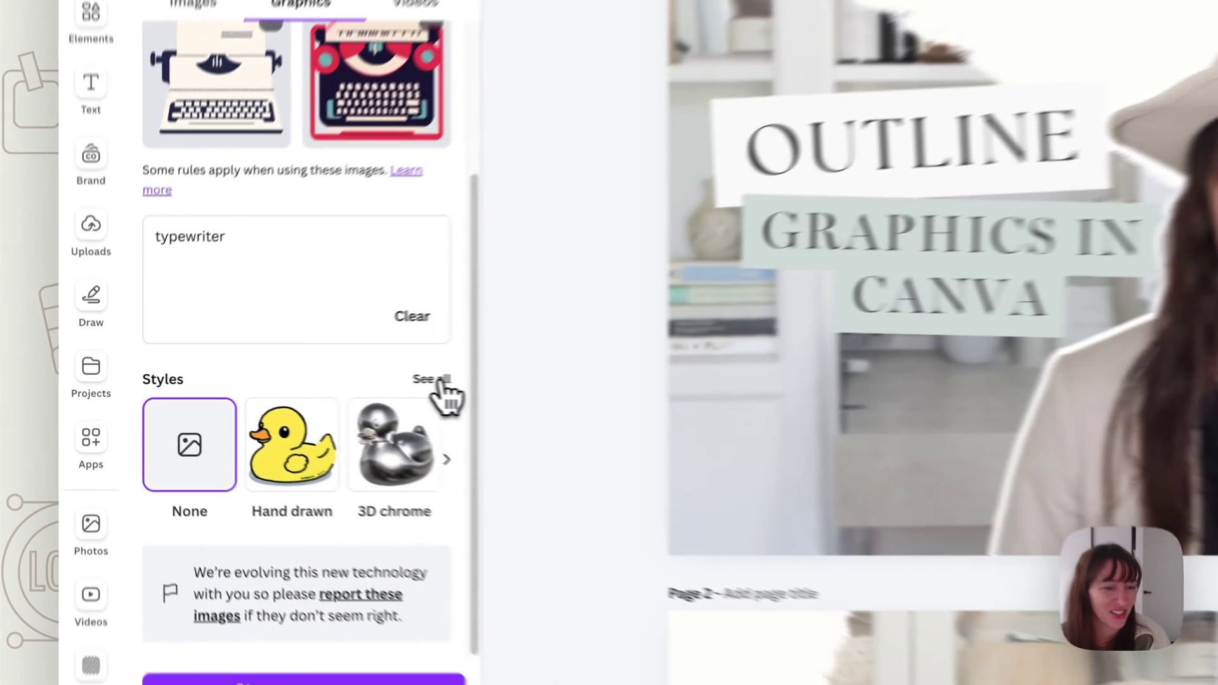
pyautogui.click(291, 384)
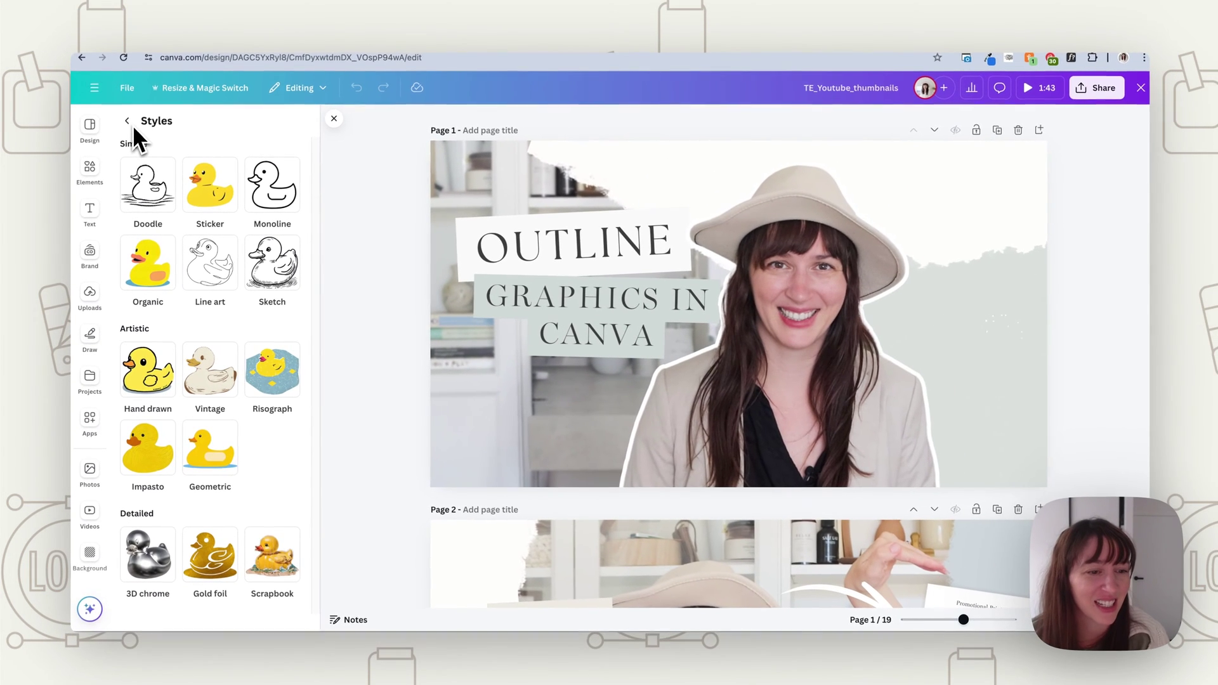
pyautogui.click(271, 377)
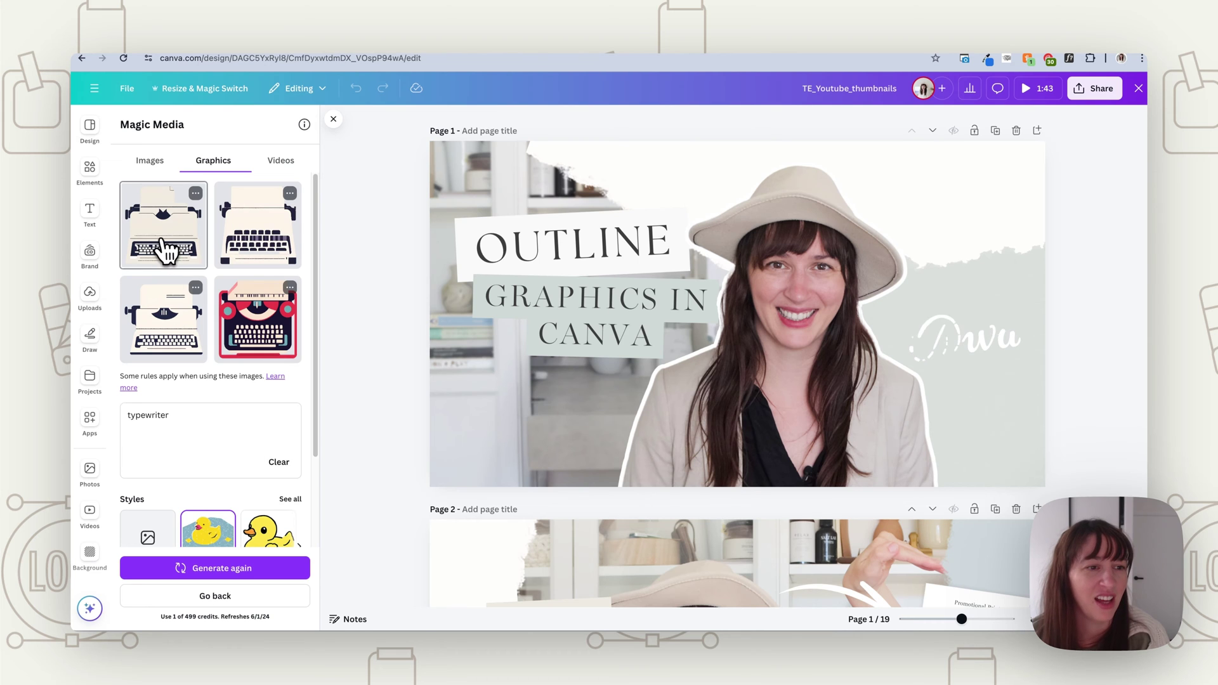
pyautogui.click(165, 248)
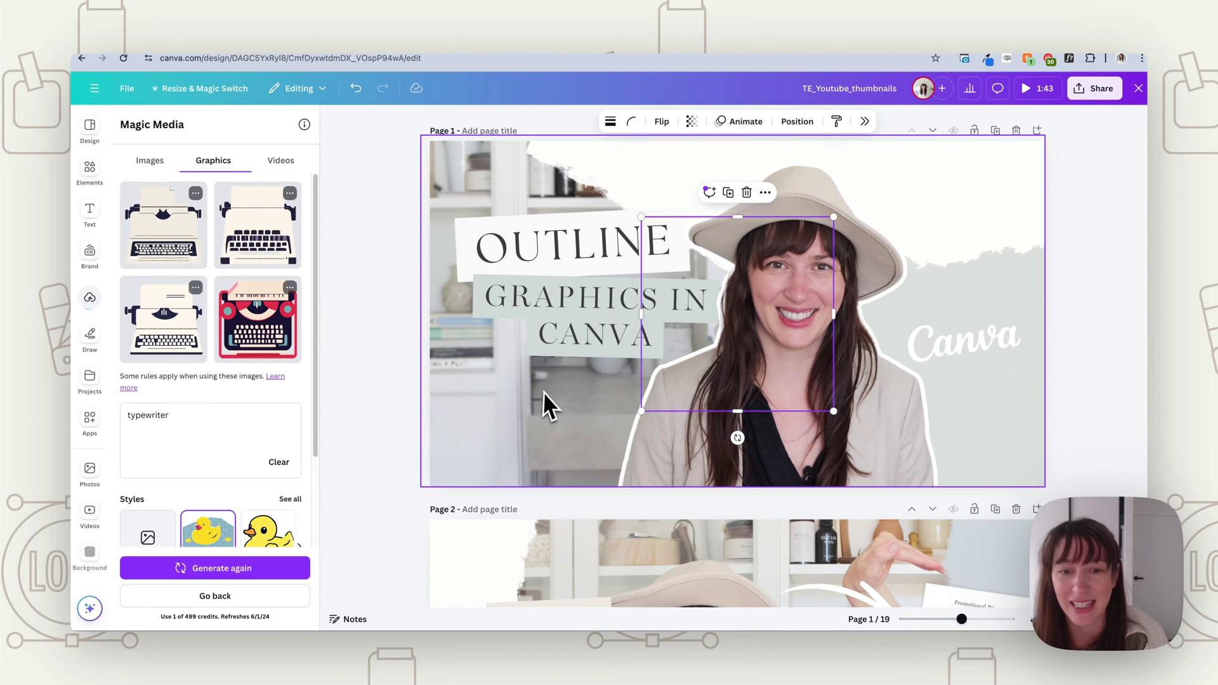
# Shrink the typewriter graphic and move it to the lower left below CANVA
pyautogui.moveTo(733, 368); pyautogui.dragTo(532, 438)
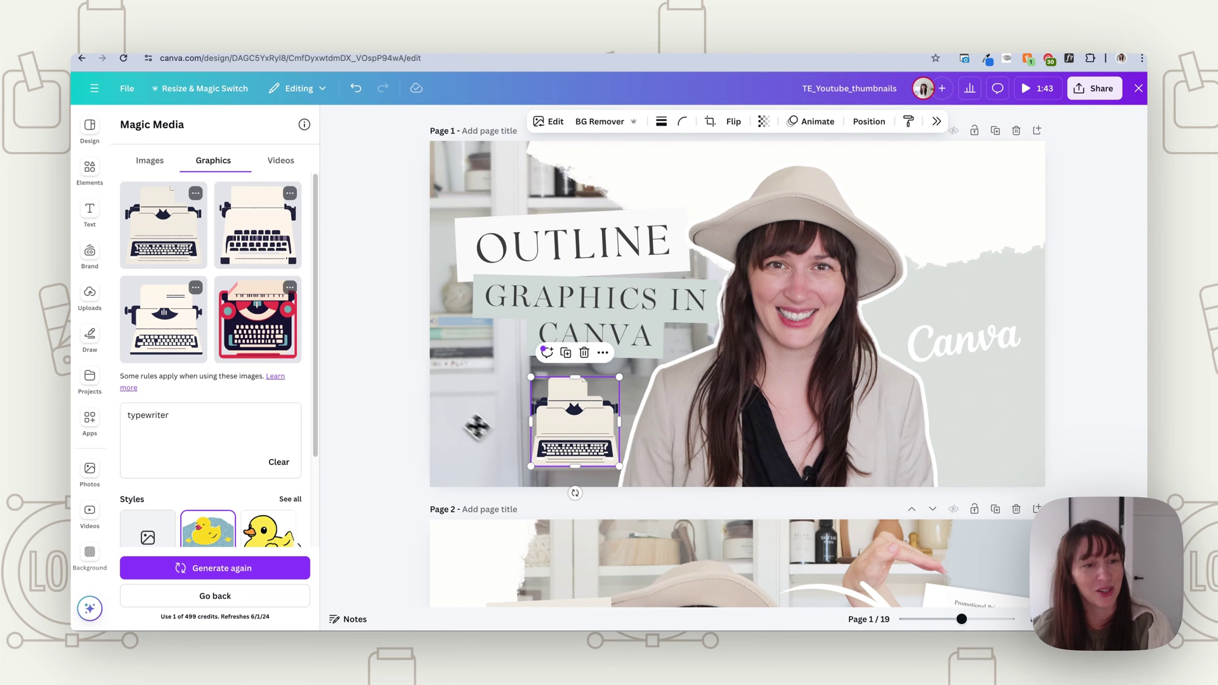
pyautogui.scroll(-3, 218, 511)
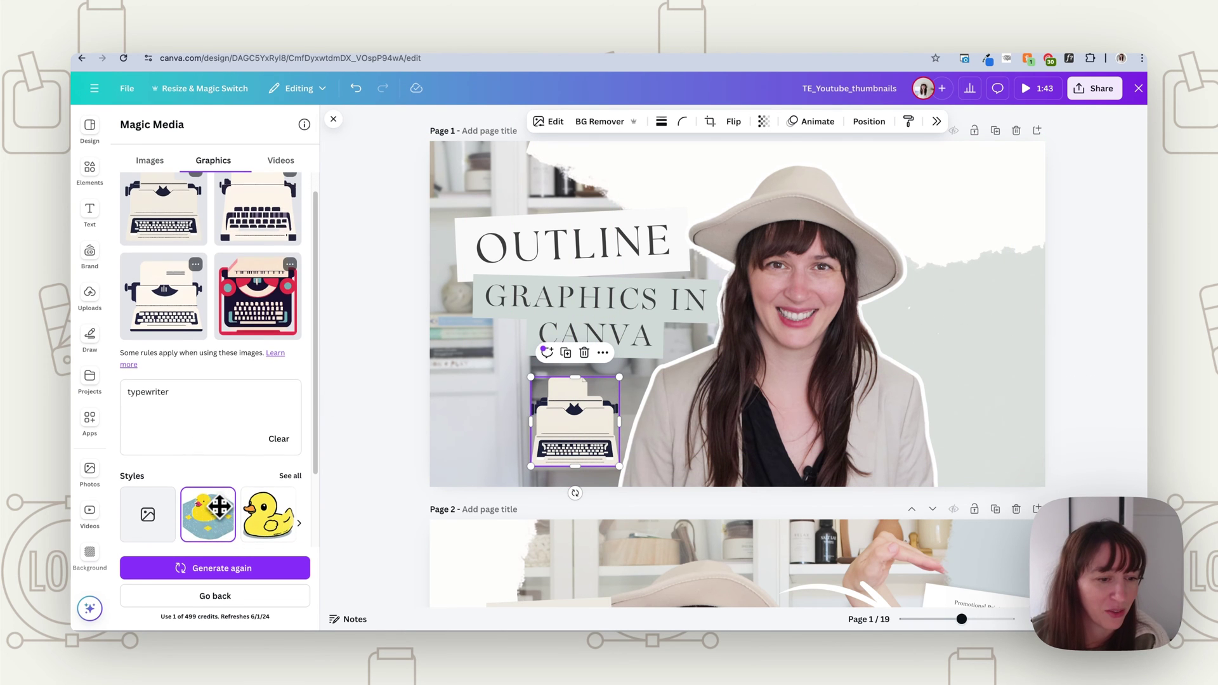
pyautogui.scroll(3, 205, 427)
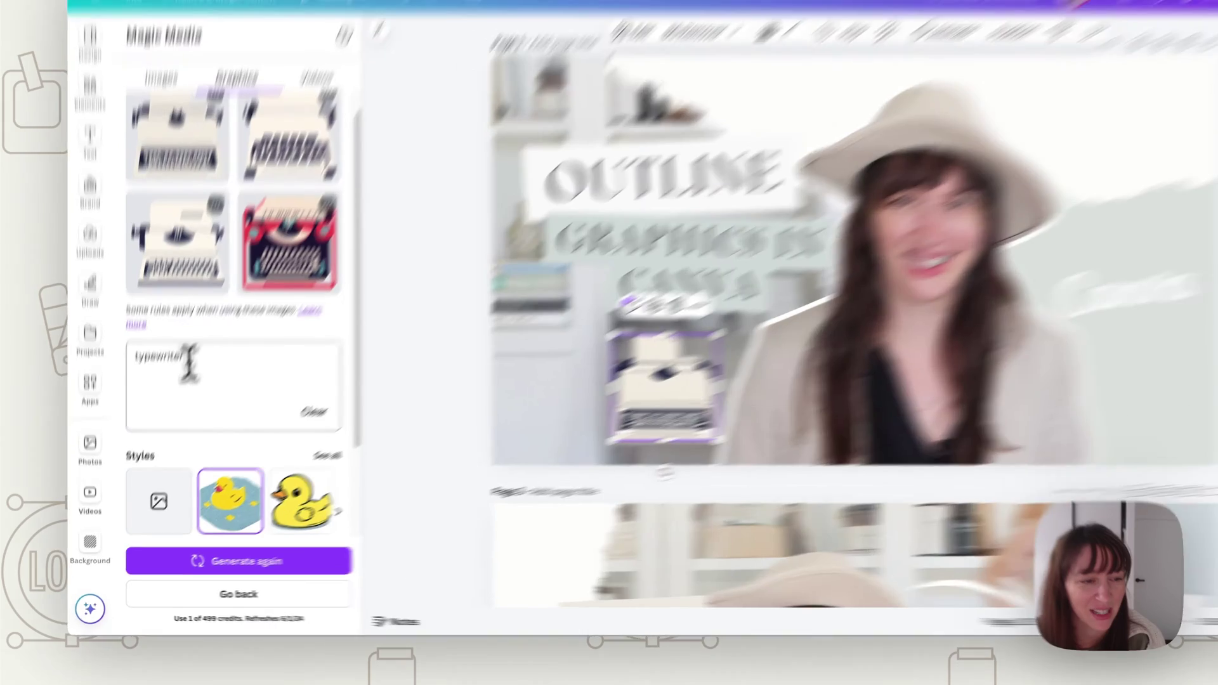
# Revise the prompt to 'blue typewriter with a bird on it' and regenerate graphics
pyautogui.click(205, 355)
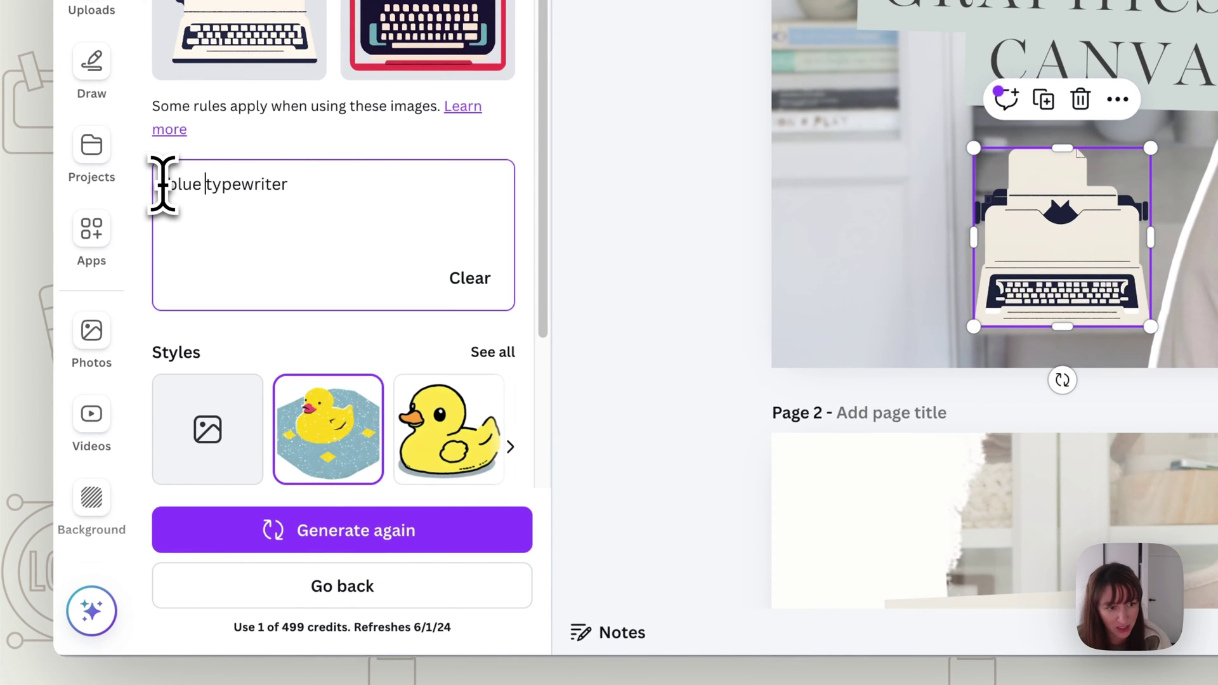
pyautogui.write('blue')
pyautogui.click(301, 184)
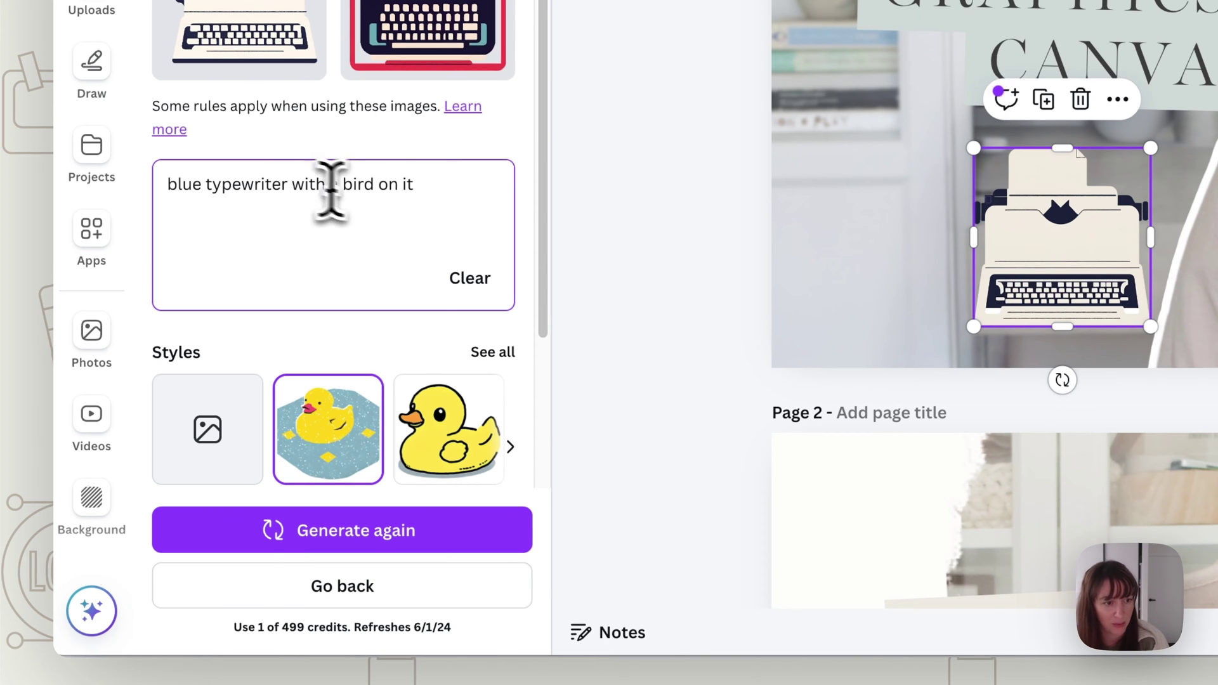
pyautogui.click(297, 533)
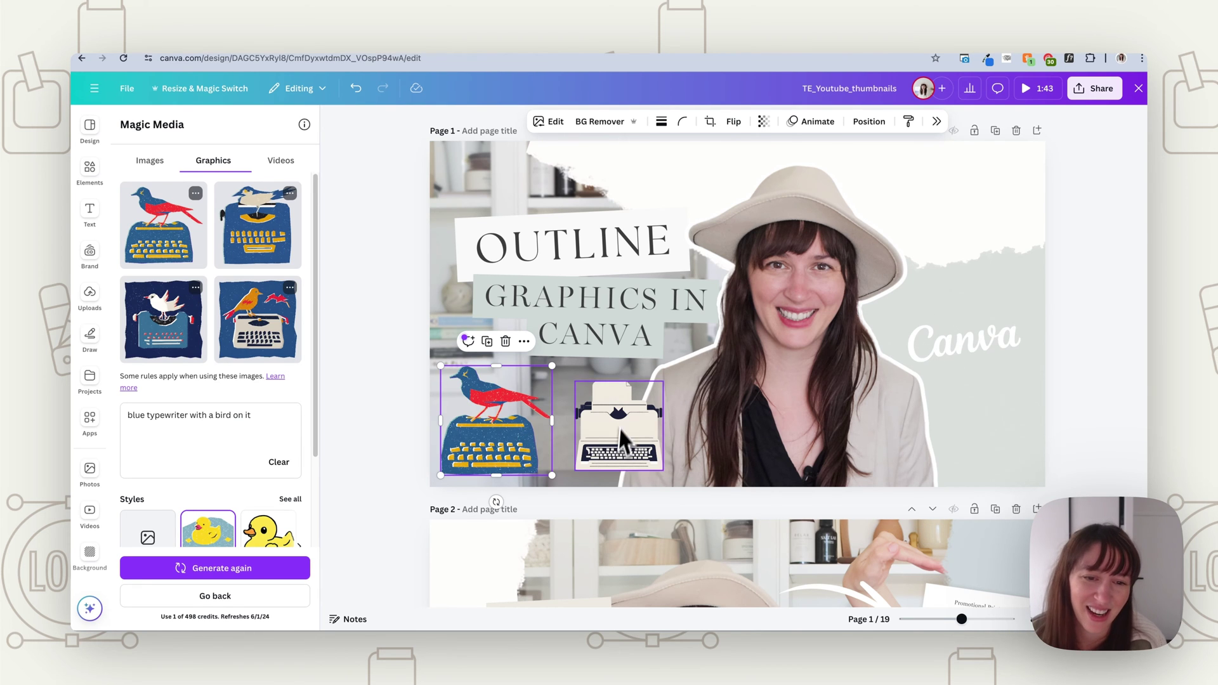
# Resize the blue bird typewriter and set it right beside the cream typewriter
pyautogui.moveTo(551, 367)
pyautogui.mouseDown()
pyautogui.moveTo(774, 145)
pyautogui.moveTo(554, 363)
pyautogui.mouseUp()
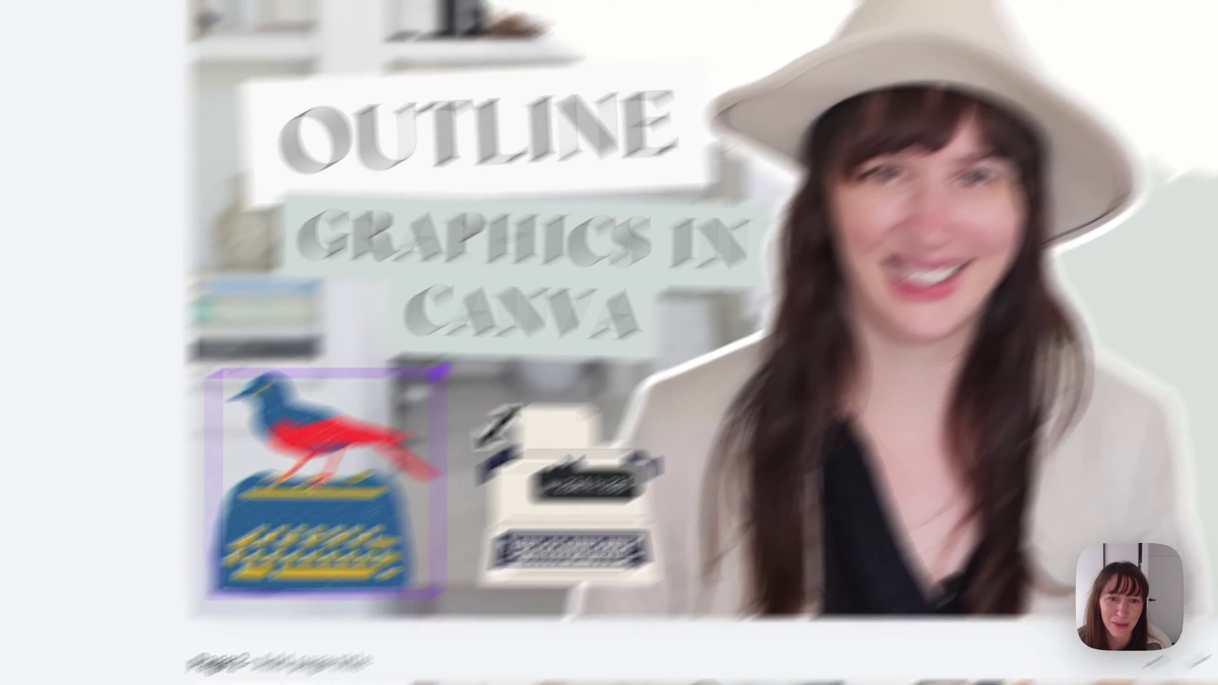
pyautogui.moveTo(441, 371); pyautogui.dragTo(401, 404)
pyautogui.moveTo(262, 572); pyautogui.dragTo(324, 559)
pyautogui.click(354, 377)
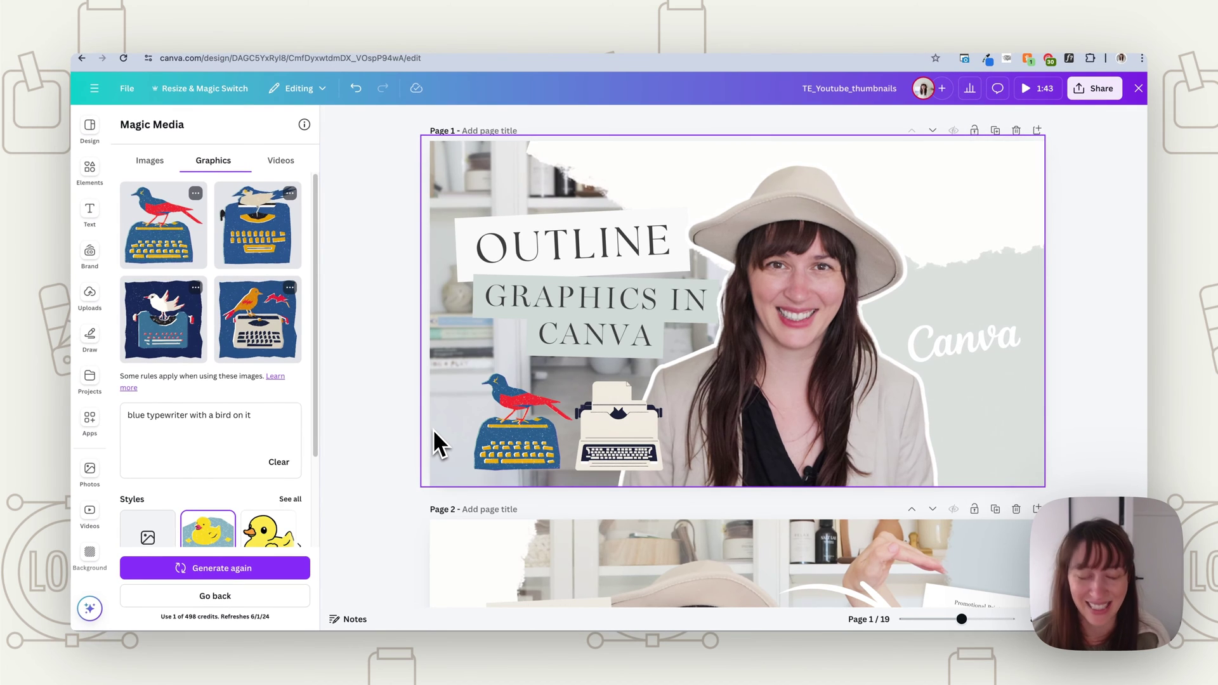
# Select the page 4 photo of the woman beside the white printer and start Magic Grab on it
pyautogui.scroll(-5, 432, 429)
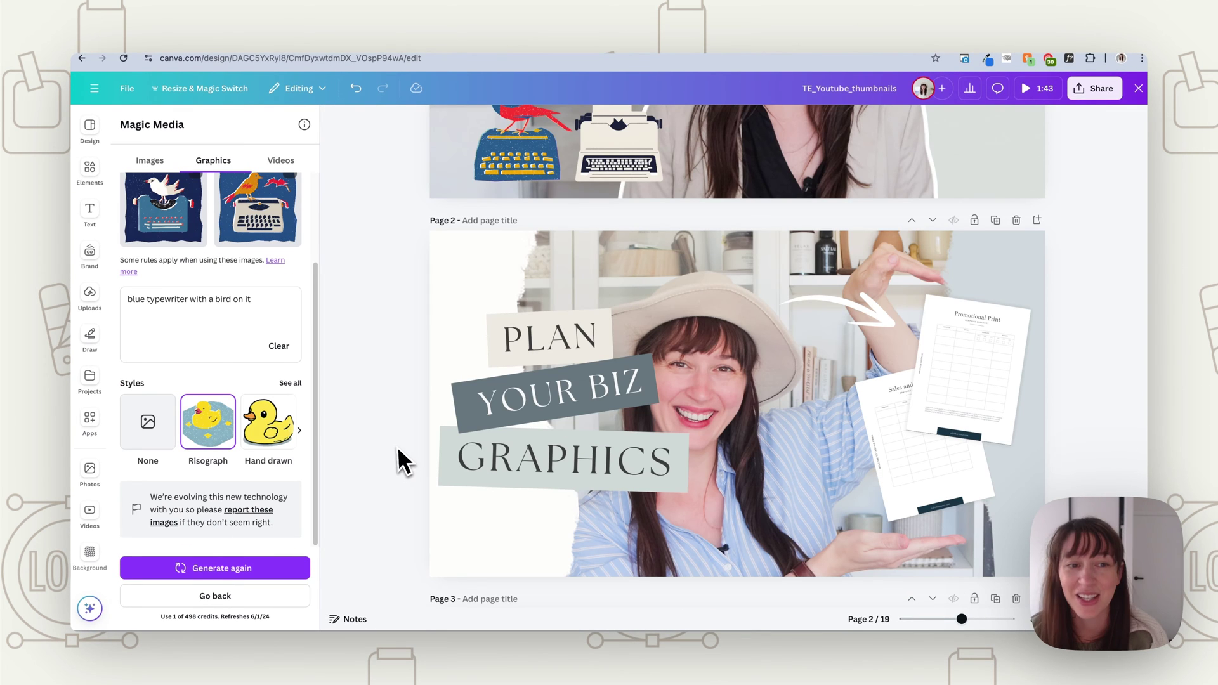
pyautogui.click(752, 247)
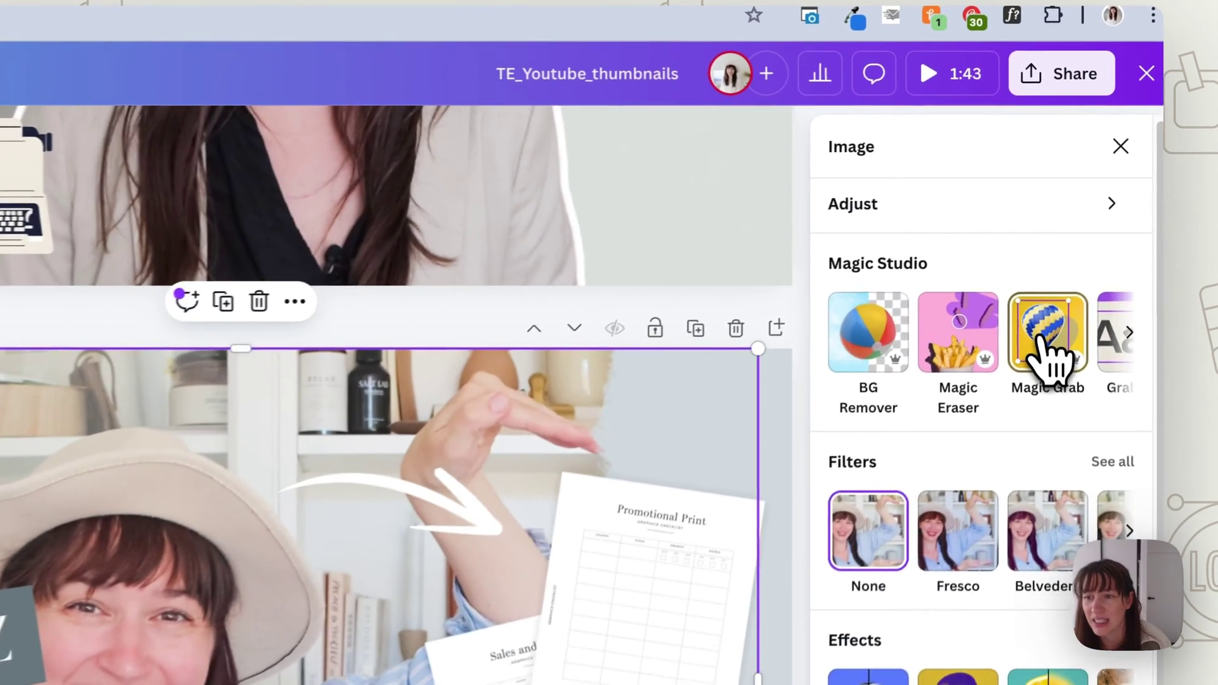
pyautogui.click(1086, 230)
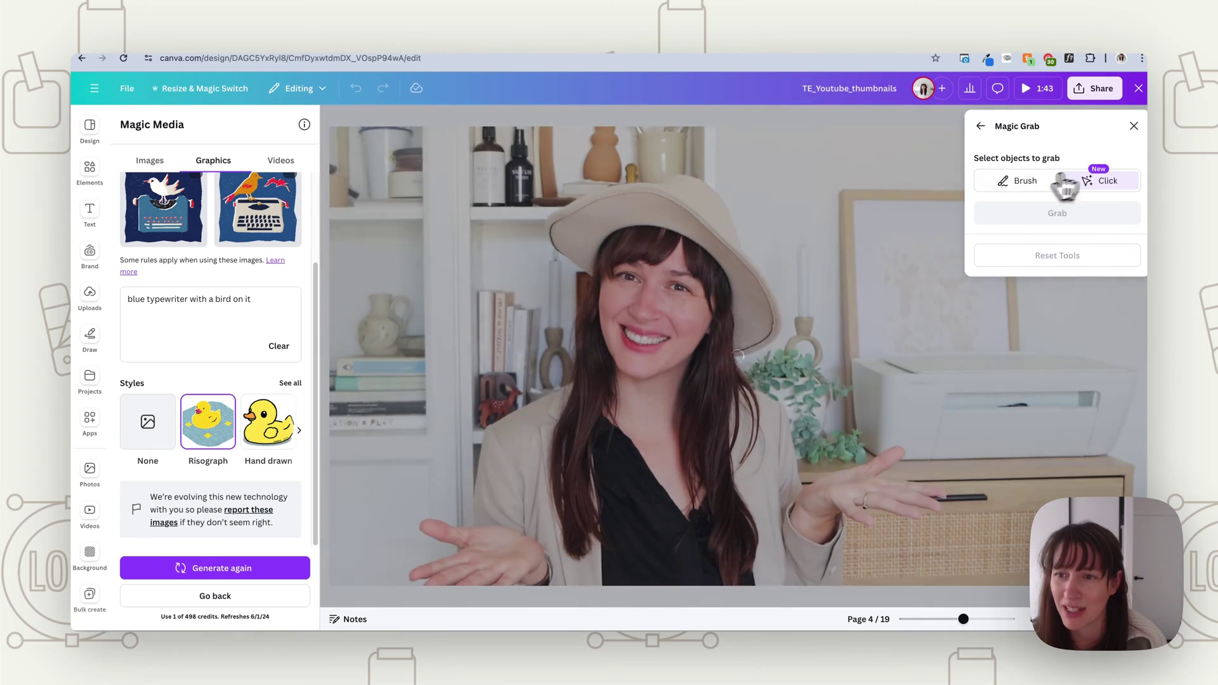
# Switch Magic Grab to Click mode for picking out the printer
pyautogui.click(1105, 186)
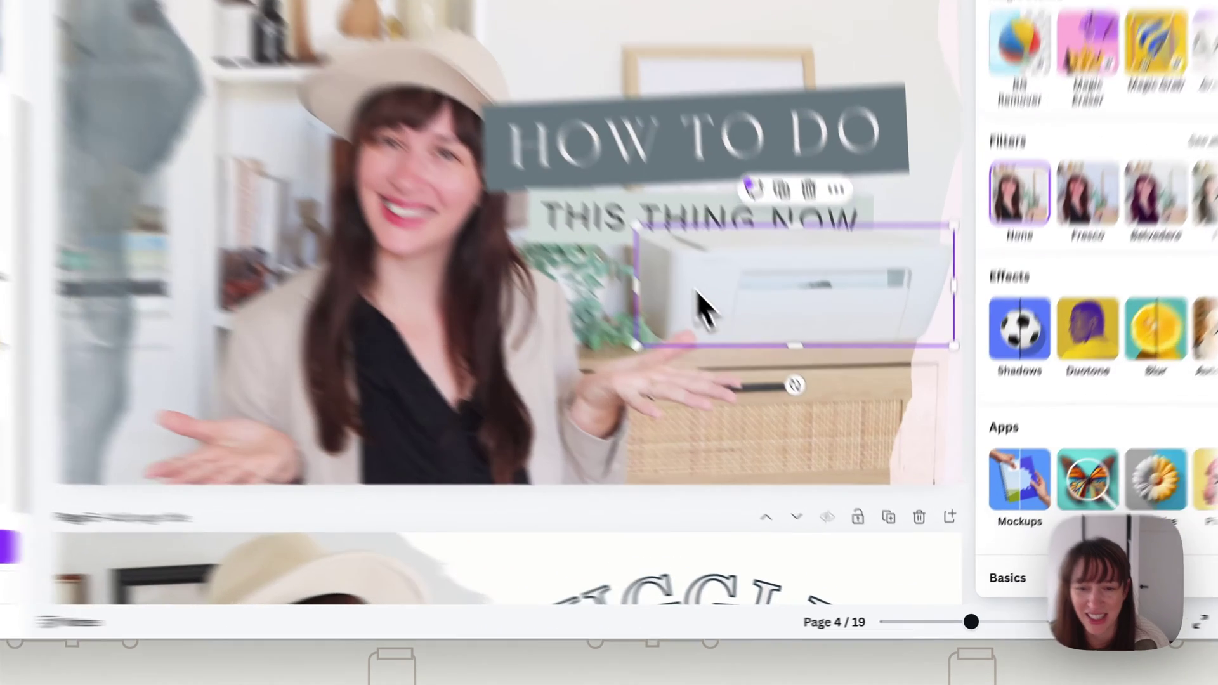
# Drag the grabbed printer down to the next page and back up over the title, tilting it slightly
pyautogui.moveTo(704, 308); pyautogui.dragTo(674, 279)
pyautogui.moveTo(578, 161); pyautogui.dragTo(498, 525)
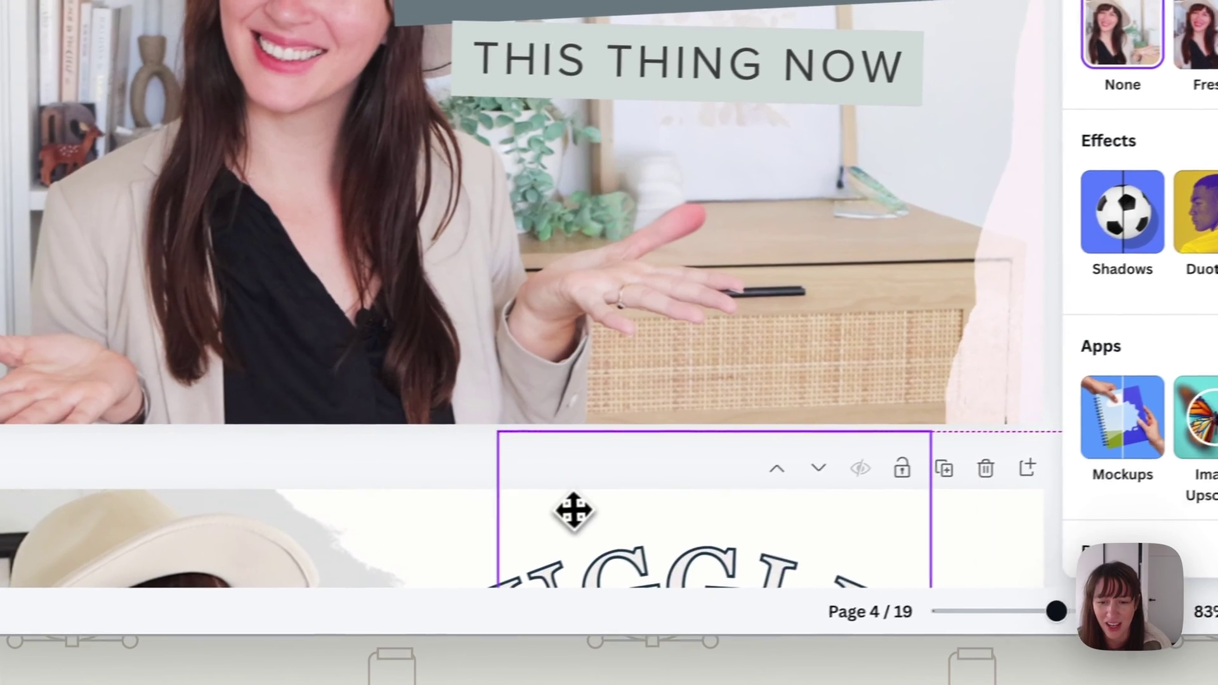
pyautogui.moveTo(573, 511); pyautogui.dragTo(573, 510)
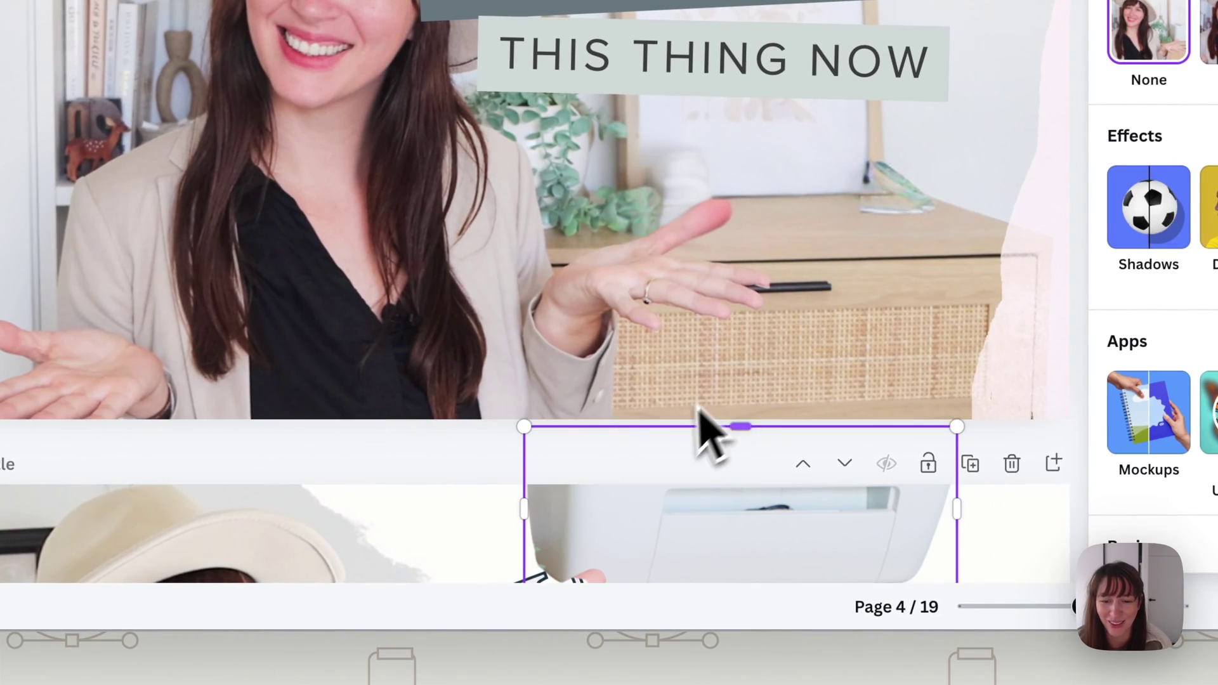
pyautogui.moveTo(703, 441); pyautogui.dragTo(402, 362)
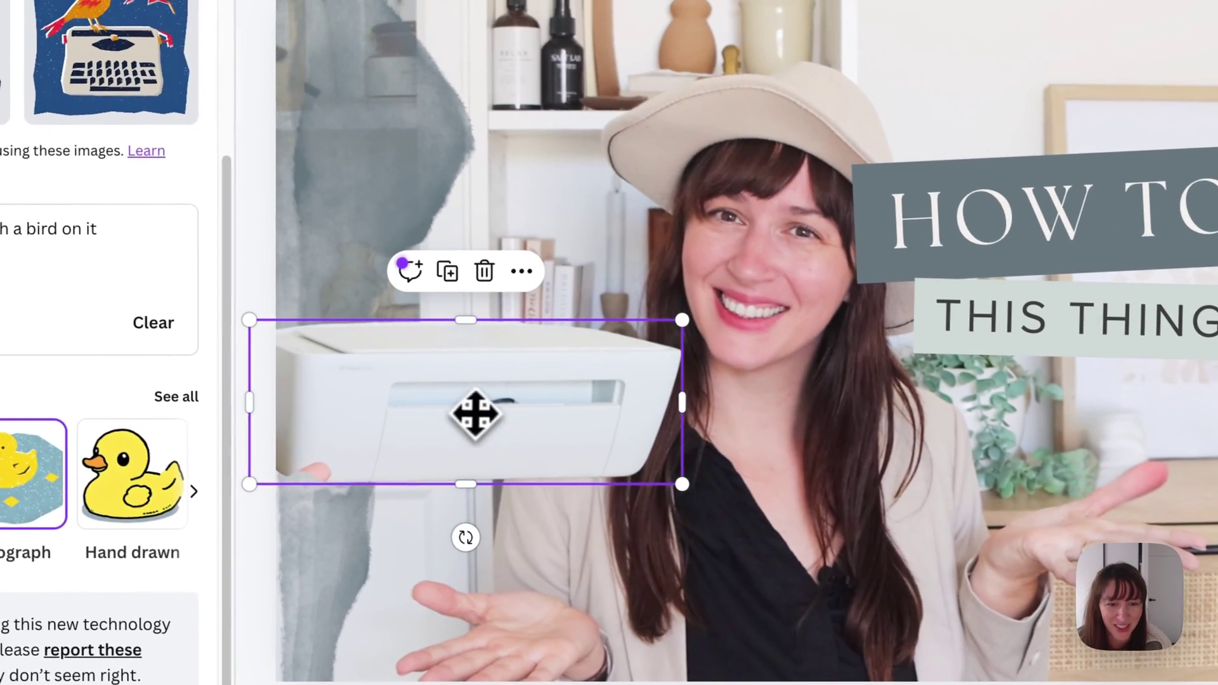
pyautogui.moveTo(476, 415); pyautogui.dragTo(616, 247)
pyautogui.moveTo(596, 372); pyautogui.dragTo(618, 381)
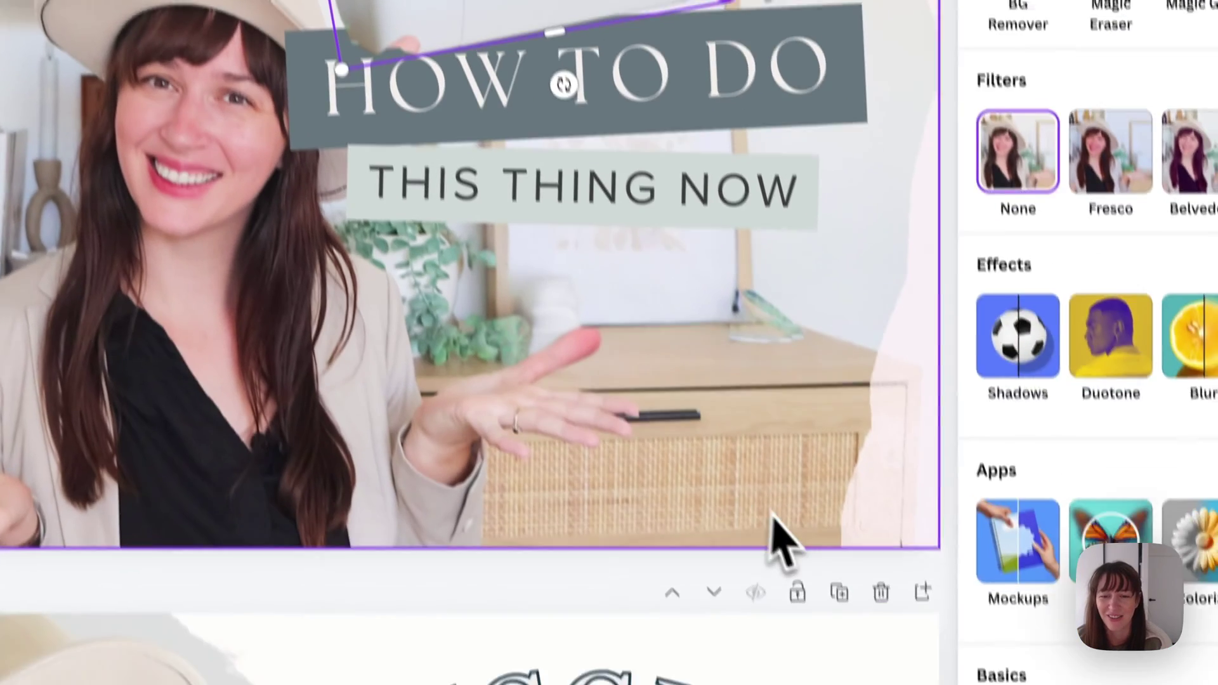
# Reposition, enlarge and straighten the printer, then delete it from page 4
pyautogui.click(786, 489)
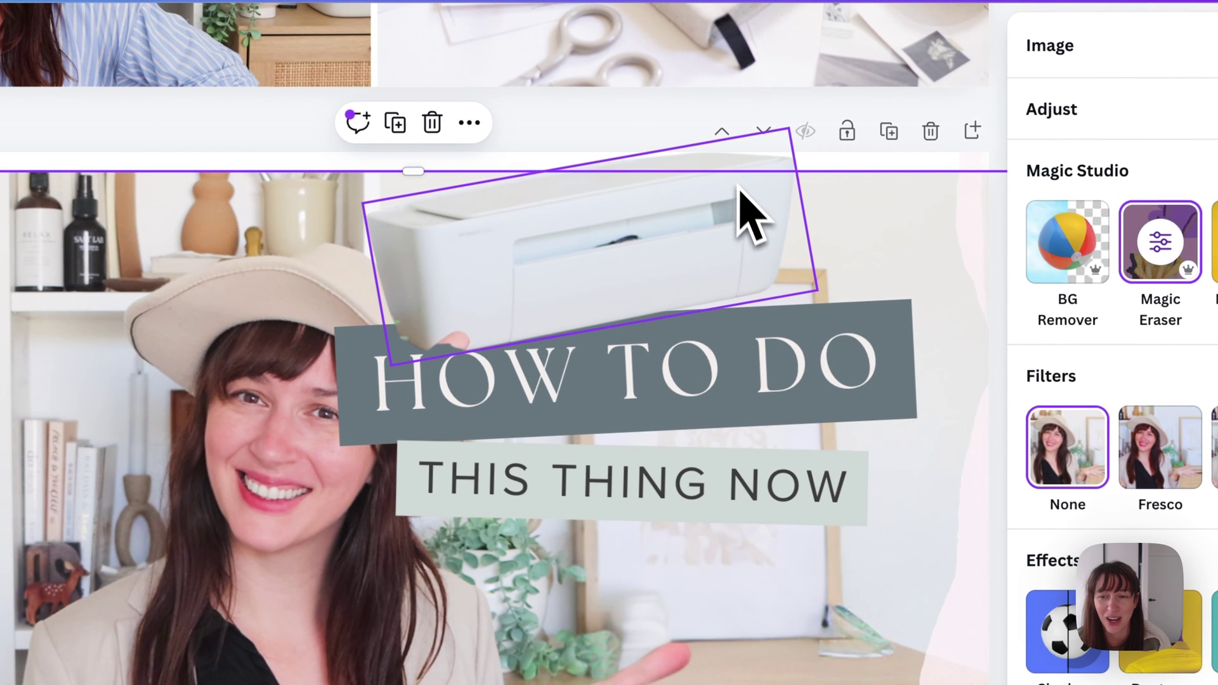
pyautogui.click(814, 283)
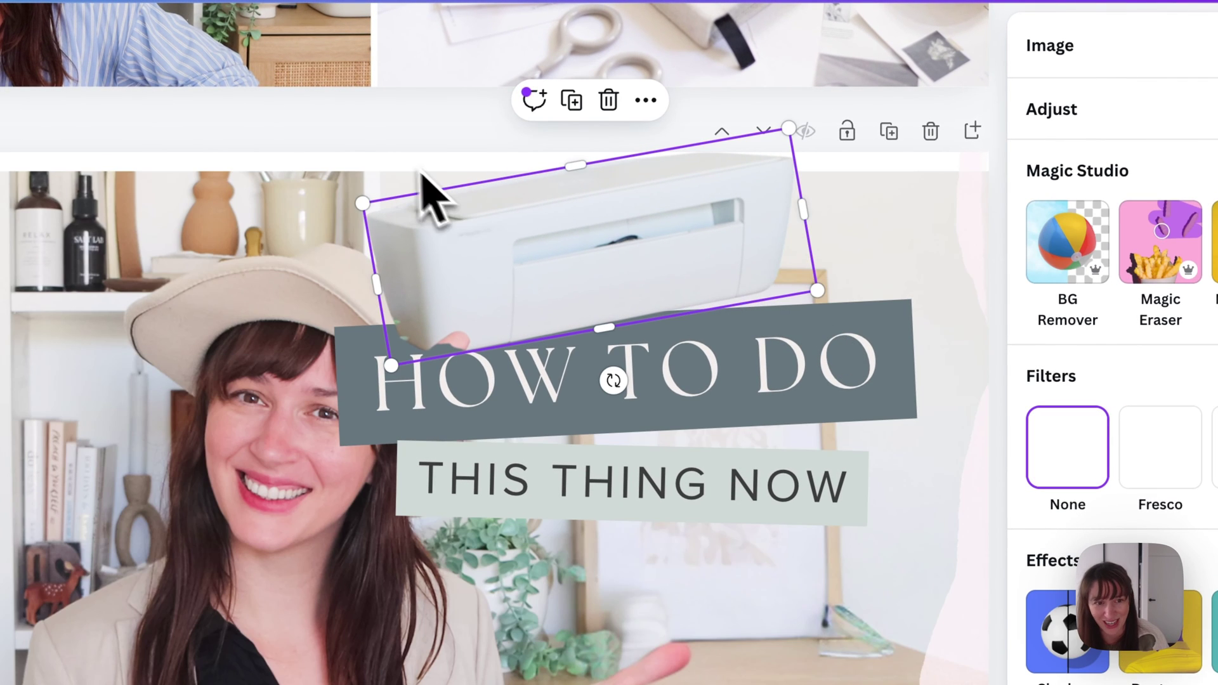
pyautogui.moveTo(606, 238); pyautogui.dragTo(776, 516)
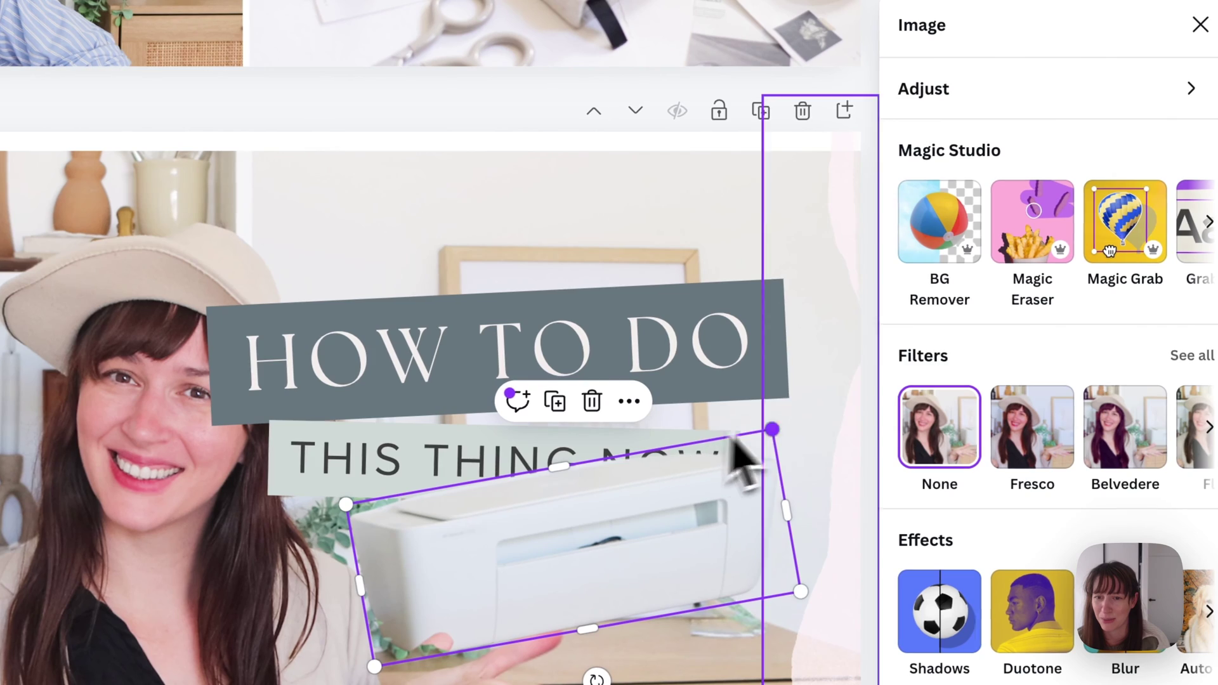
pyautogui.moveTo(772, 430); pyautogui.dragTo(939, 21)
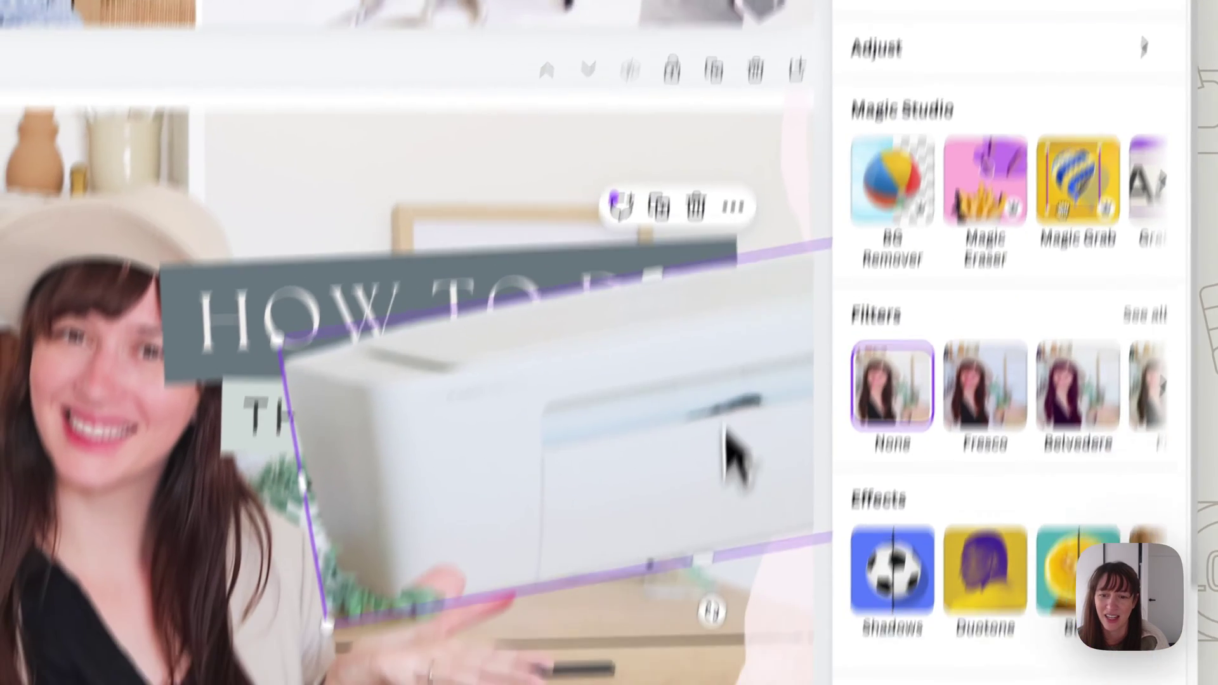
pyautogui.moveTo(718, 609); pyautogui.dragTo(692, 639)
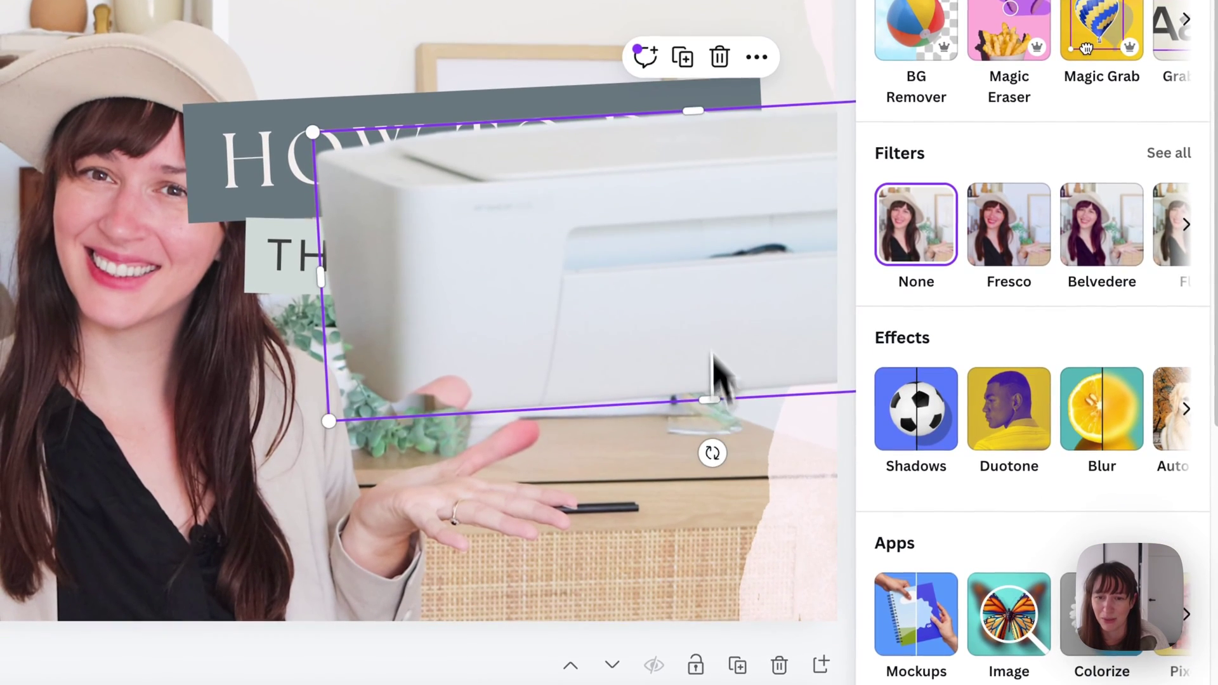
pyautogui.moveTo(674, 319); pyautogui.dragTo(632, 293)
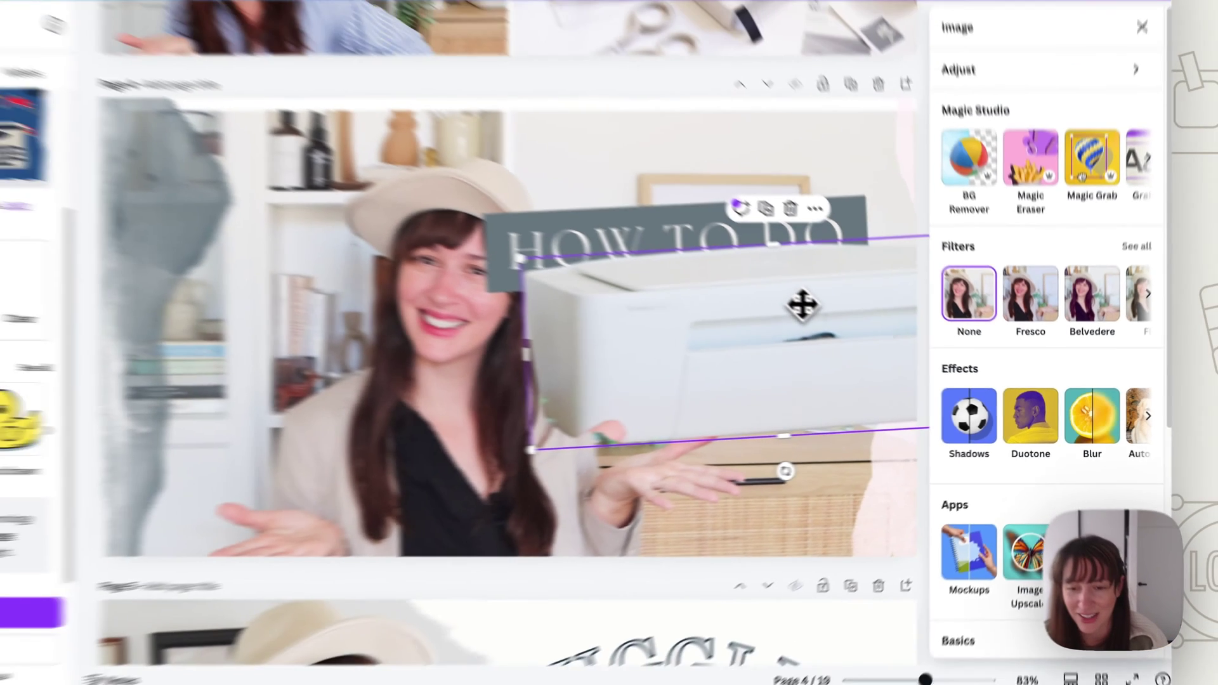
pyautogui.press('Delete')
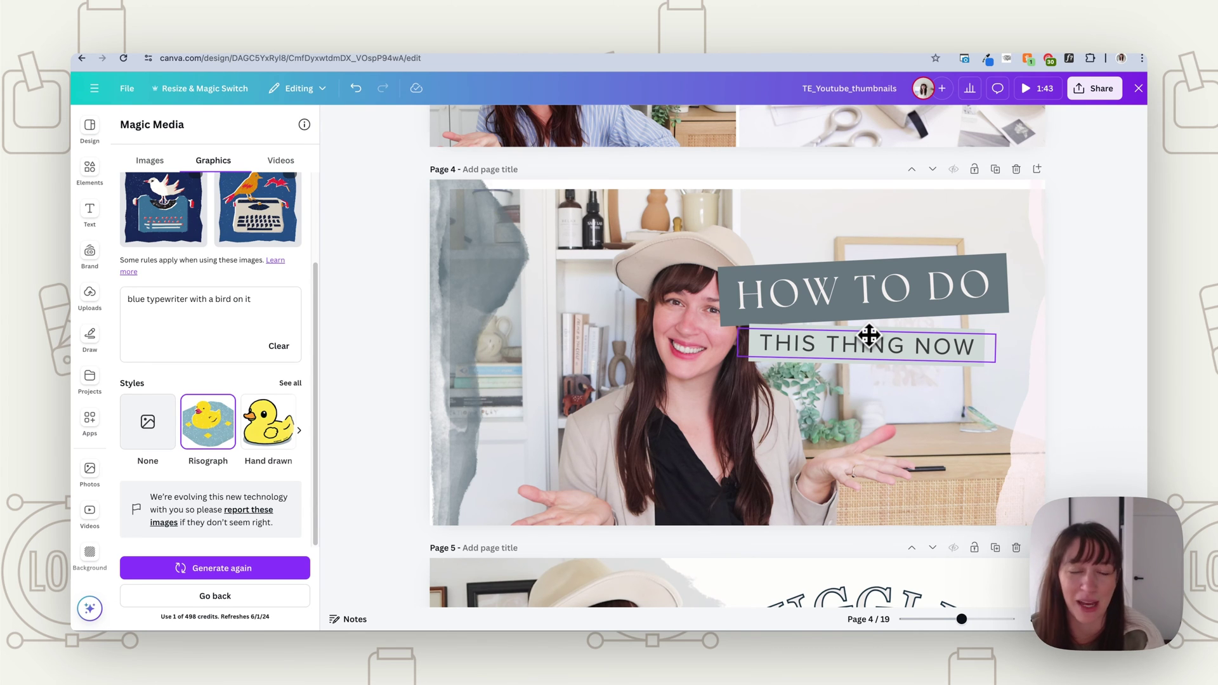
# Move the THIS THING NOW tagline and paste the goodie-bag sentence over its text
pyautogui.moveTo(869, 334); pyautogui.dragTo(691, 358)
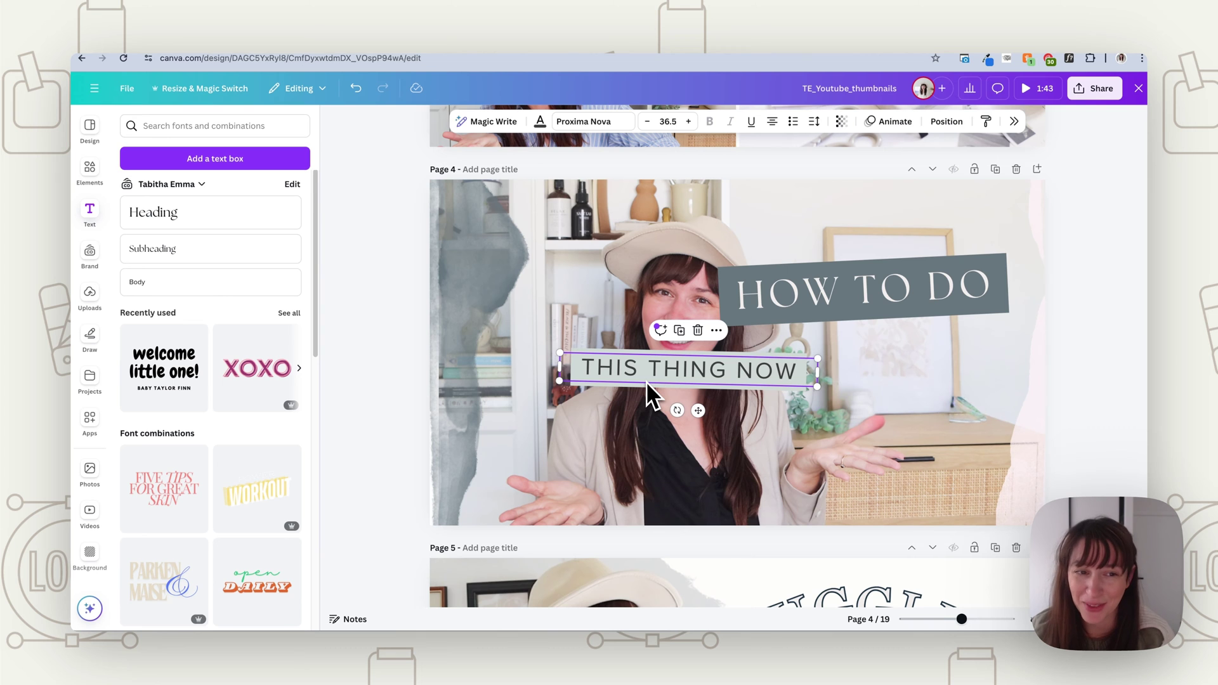
pyautogui.click(804, 370)
pyautogui.moveTo(804, 370); pyautogui.dragTo(581, 371)
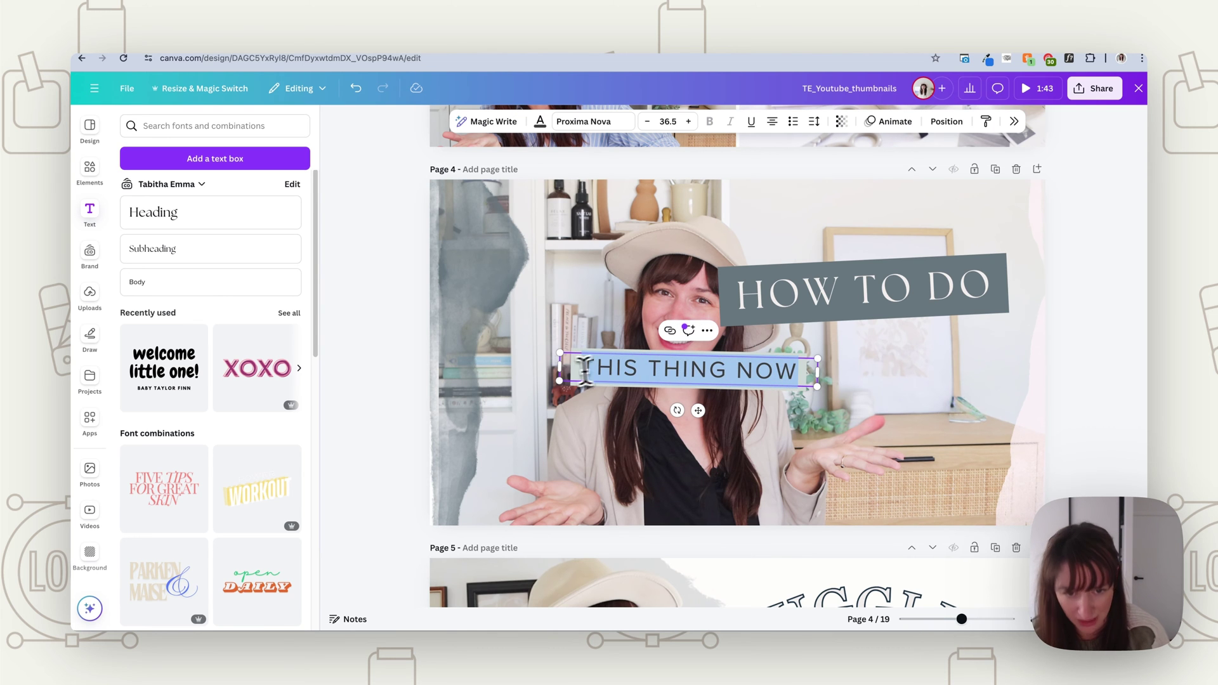
pyautogui.write('Get a goodie bag with digital resources to elevate your brand.')
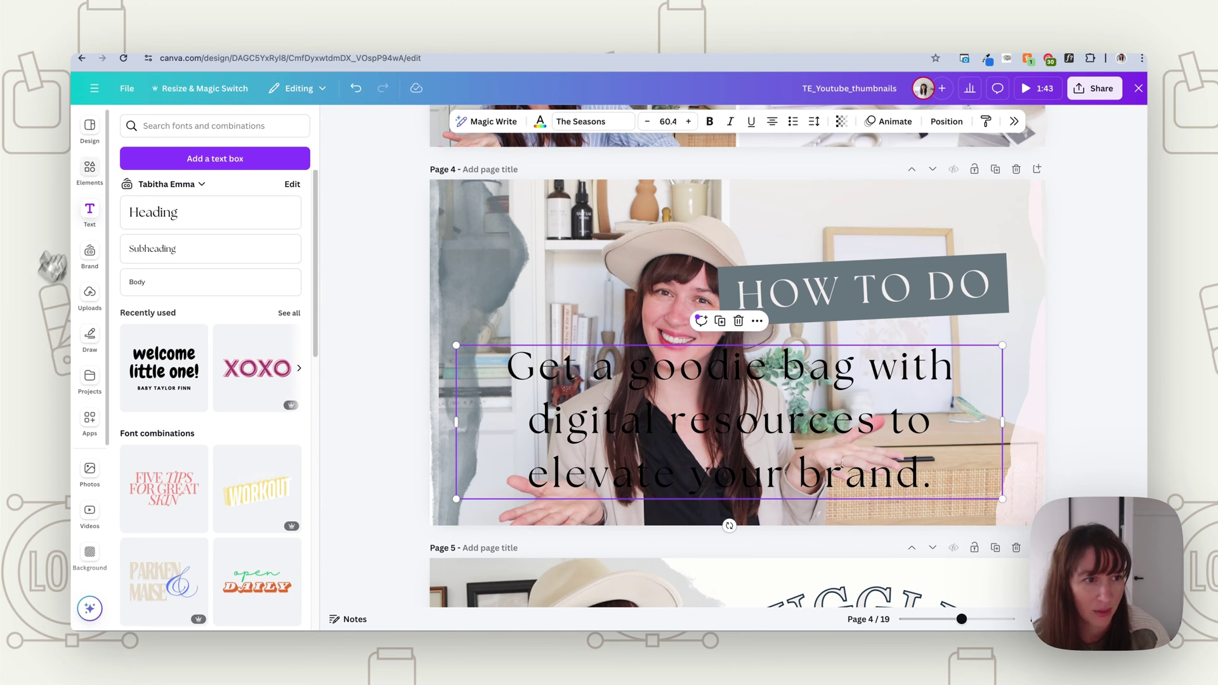
# Add a square shape stretched behind the sentence and fill it light pink
pyautogui.click(92, 169)
pyautogui.click(136, 293)
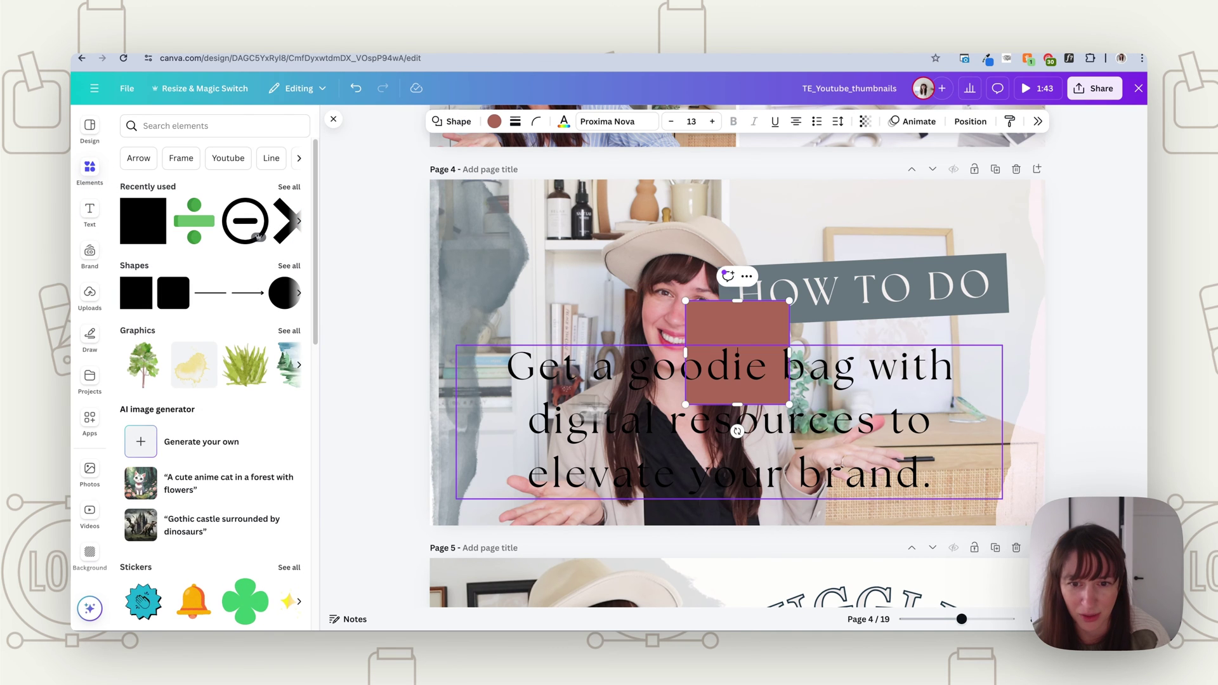
pyautogui.moveTo(747, 318); pyautogui.dragTo(545, 335)
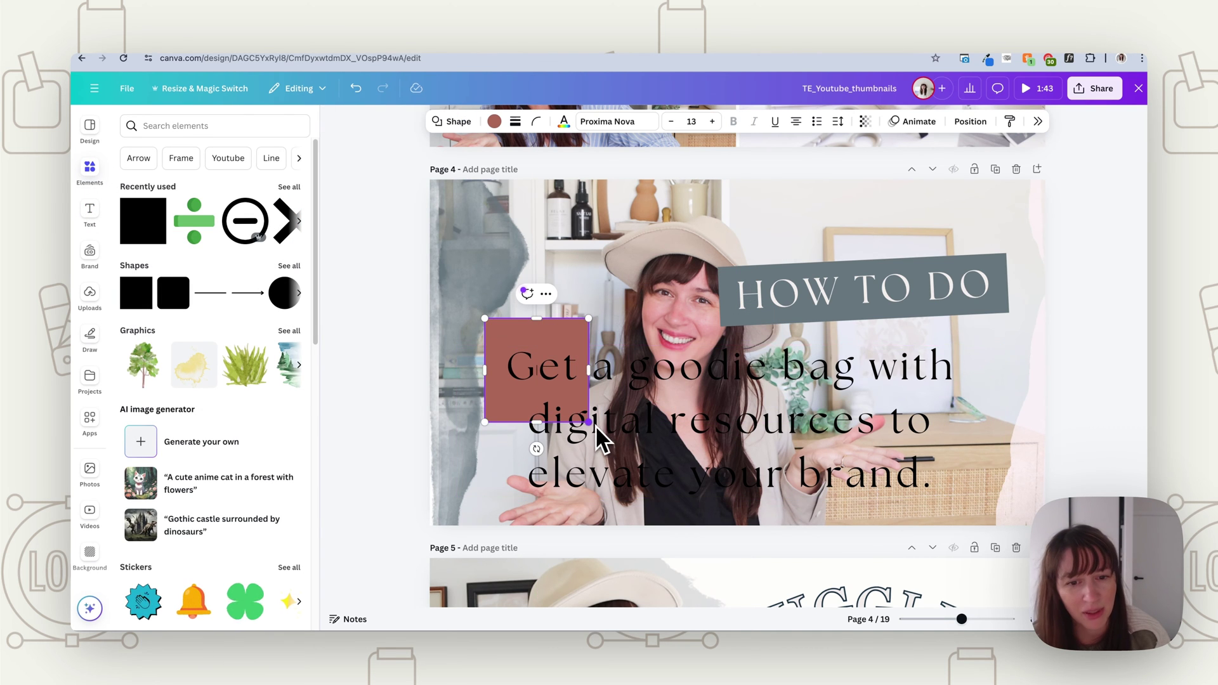
pyautogui.moveTo(589, 421); pyautogui.dragTo(1017, 525)
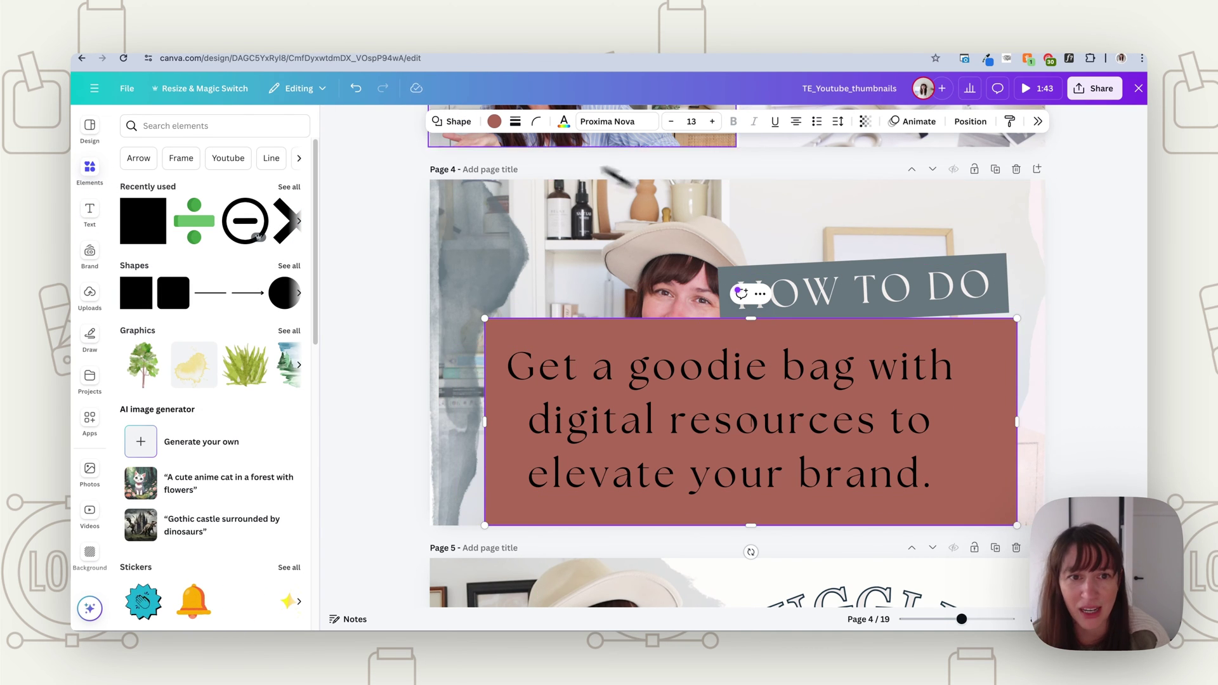
pyautogui.click(494, 121)
pyautogui.click(464, 188)
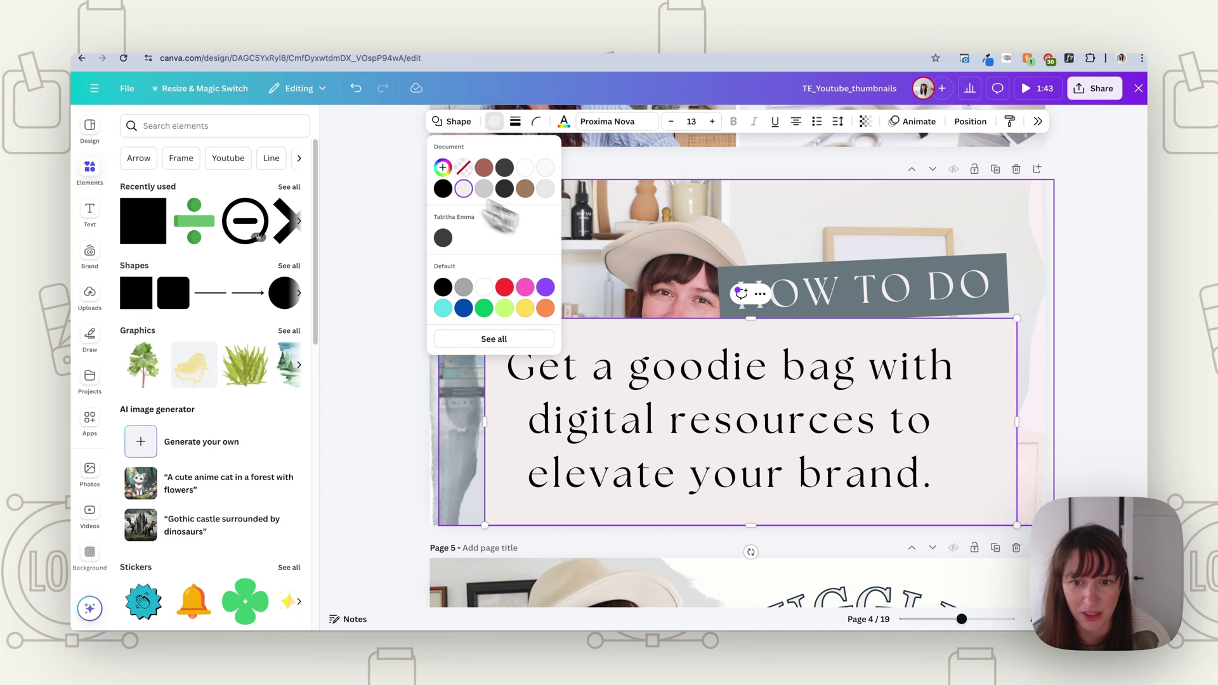
# Select all of the goodie-bag sentence's text for rewriting
pyautogui.click(853, 485)
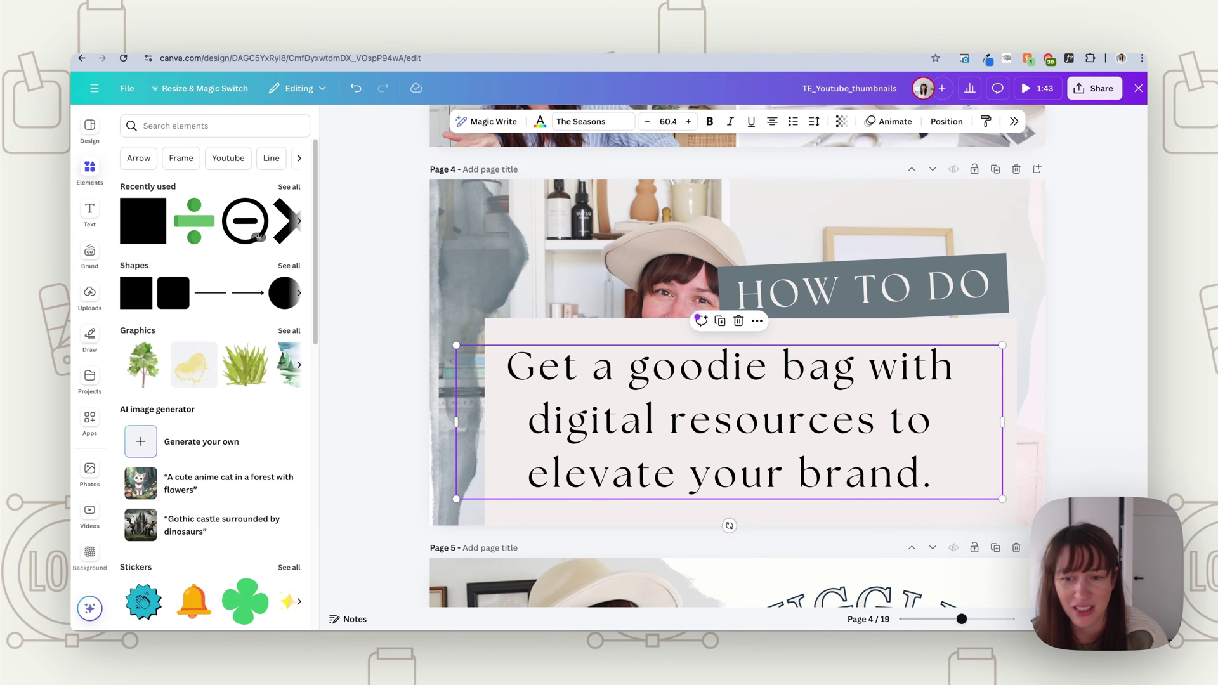
pyautogui.tripleClick(853, 486)
pyautogui.click(486, 121)
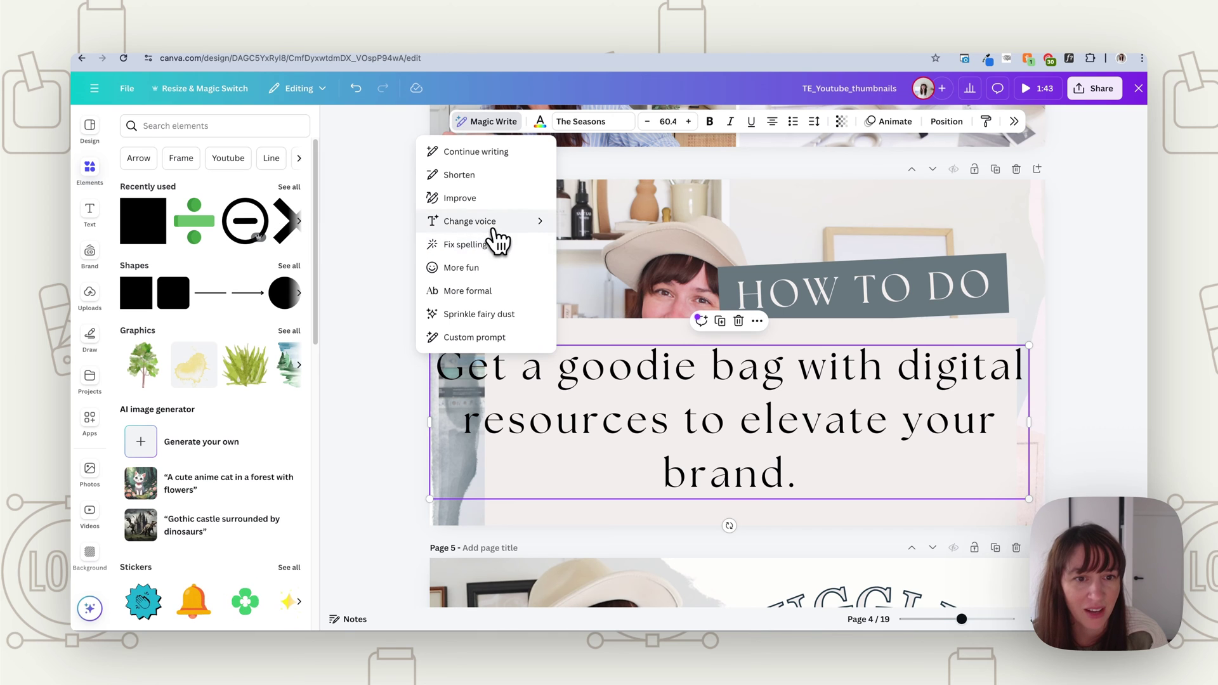
# Rewrite the goodie-bag sentence with Magic Write's Apply brand voice option
pyautogui.moveTo(499, 227)
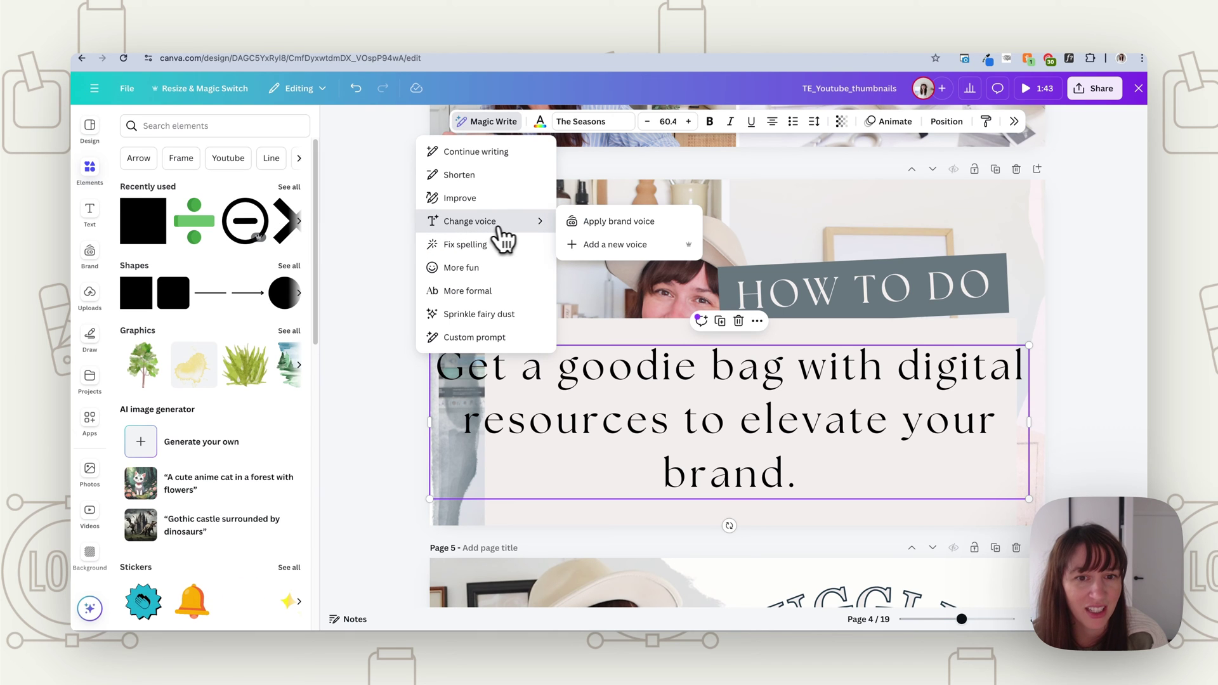
pyautogui.click(633, 222)
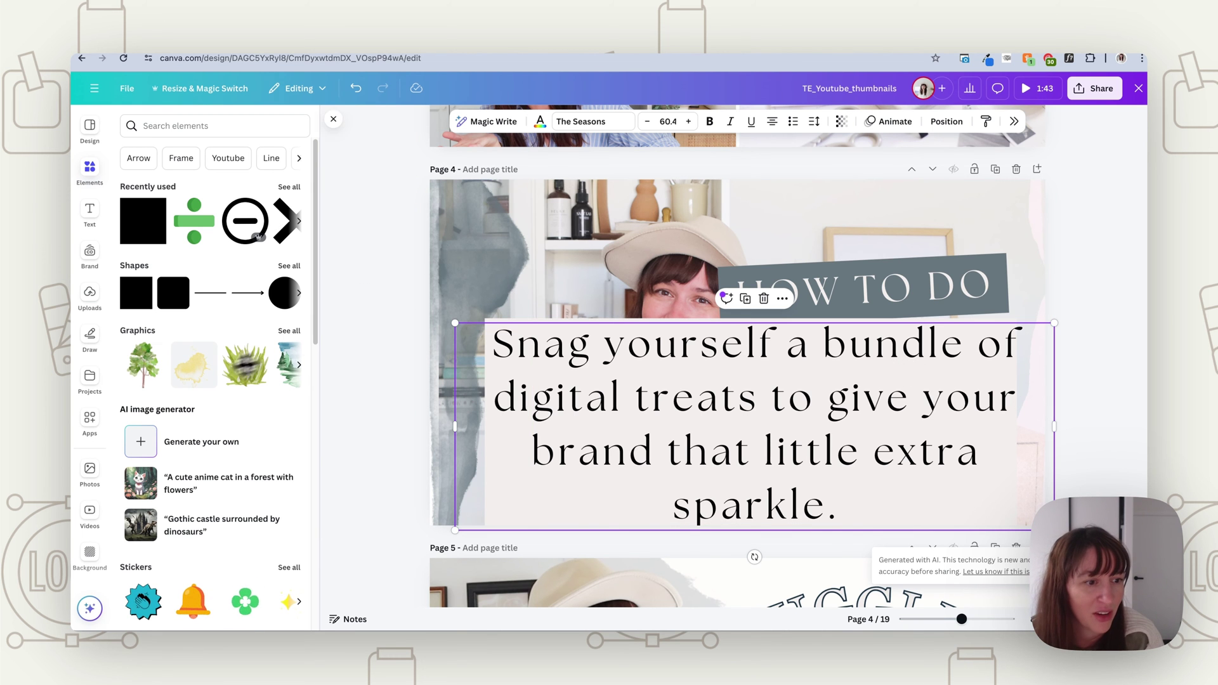
# Go from the Design panel to Brand, then to the Brand Kits overview page
pyautogui.click(90, 127)
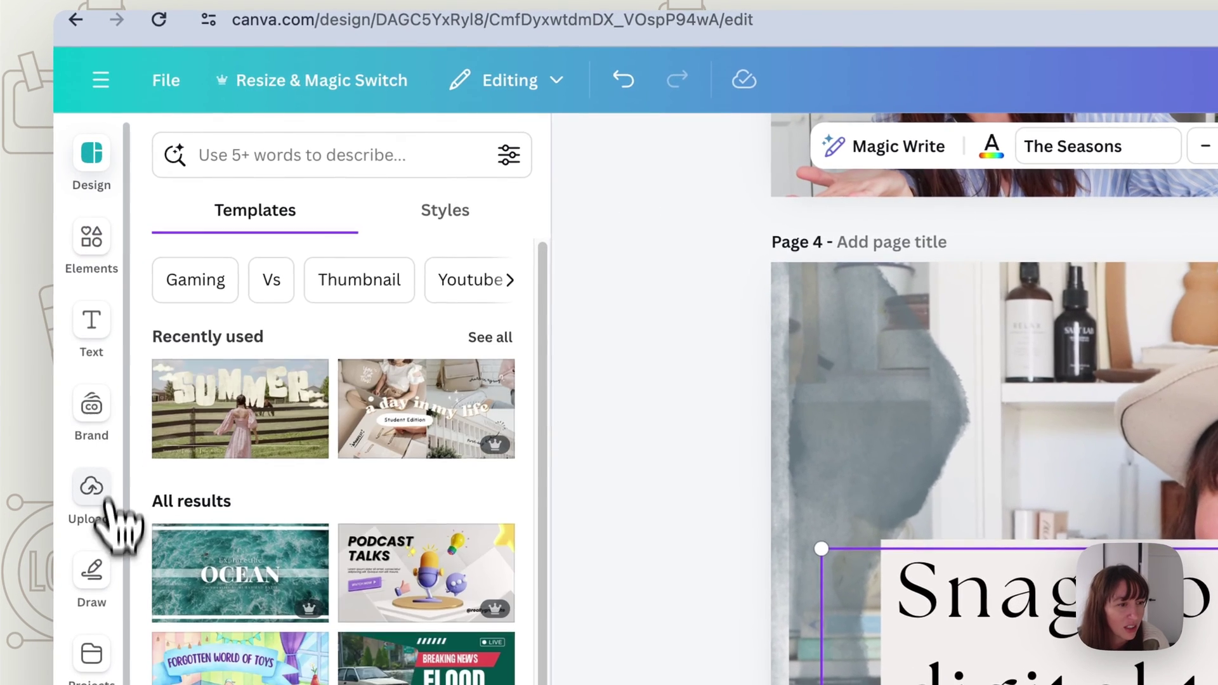
pyautogui.click(94, 406)
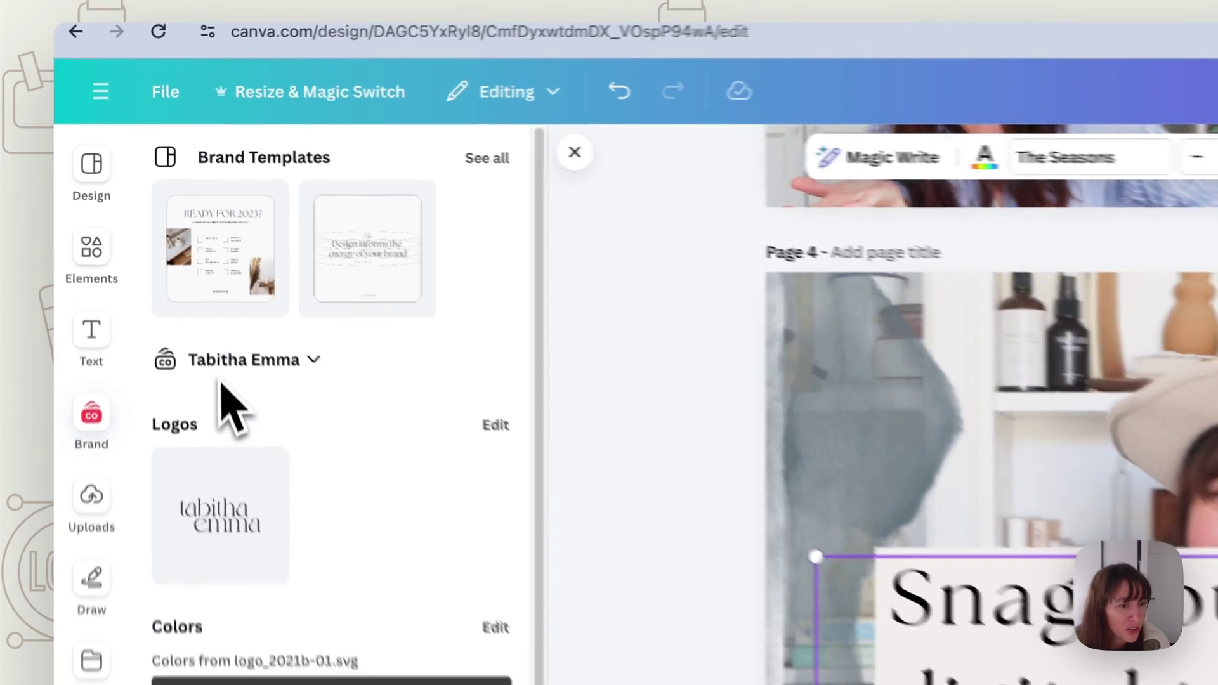
pyautogui.scroll(-5, 226, 311)
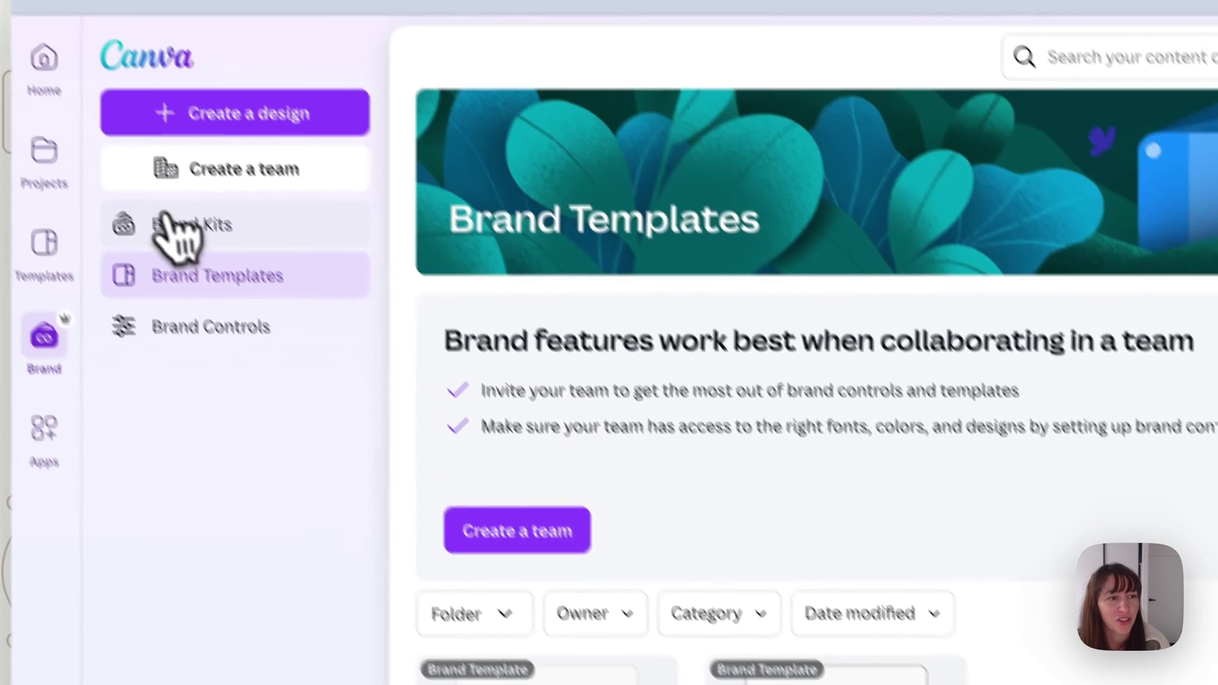
pyautogui.click(184, 226)
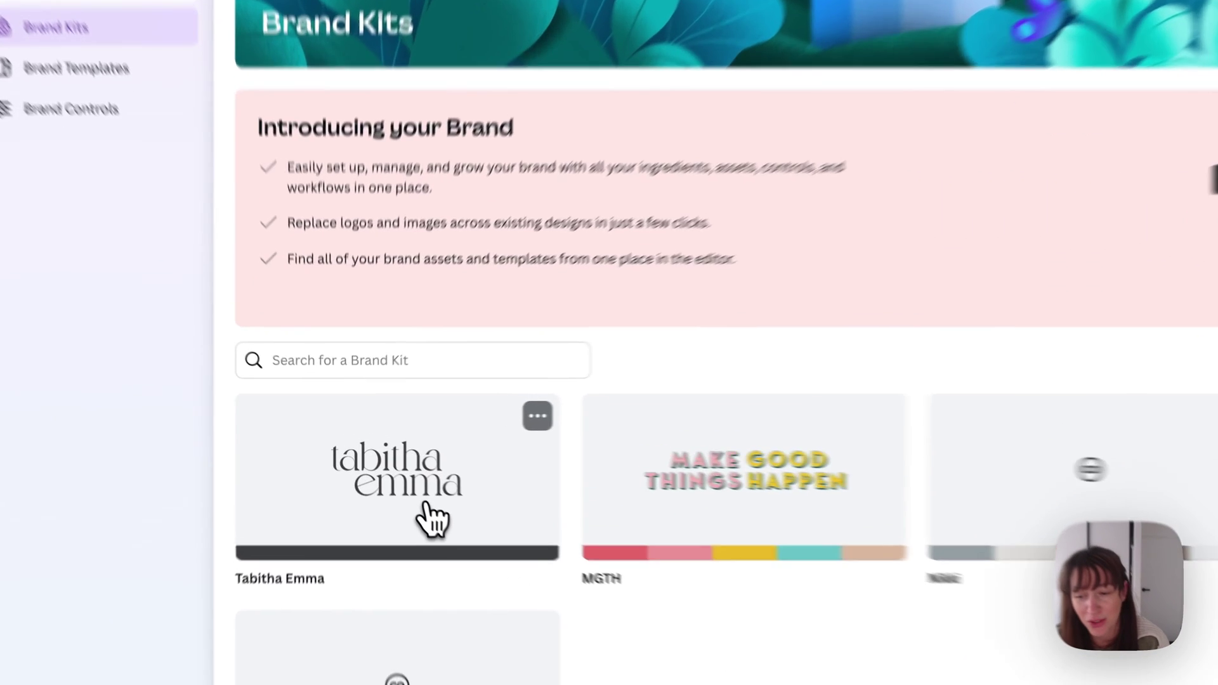
# Open the personal brand kit and view the options menu for its logo
pyautogui.click(391, 491)
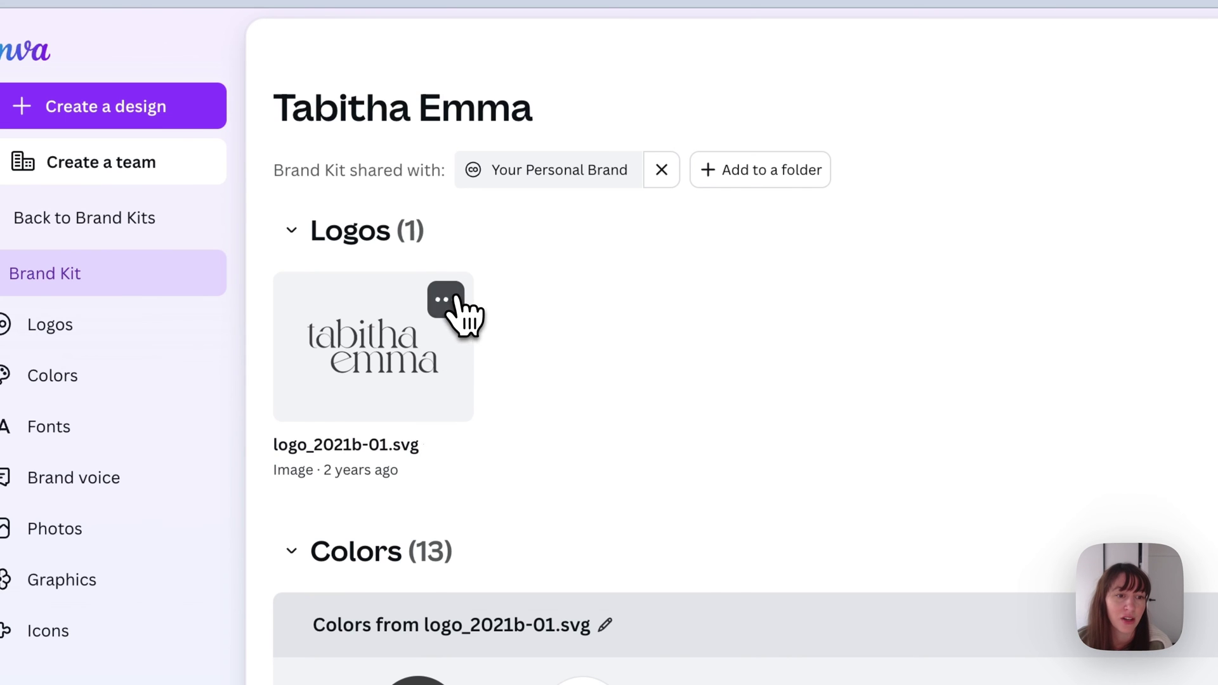
pyautogui.click(446, 299)
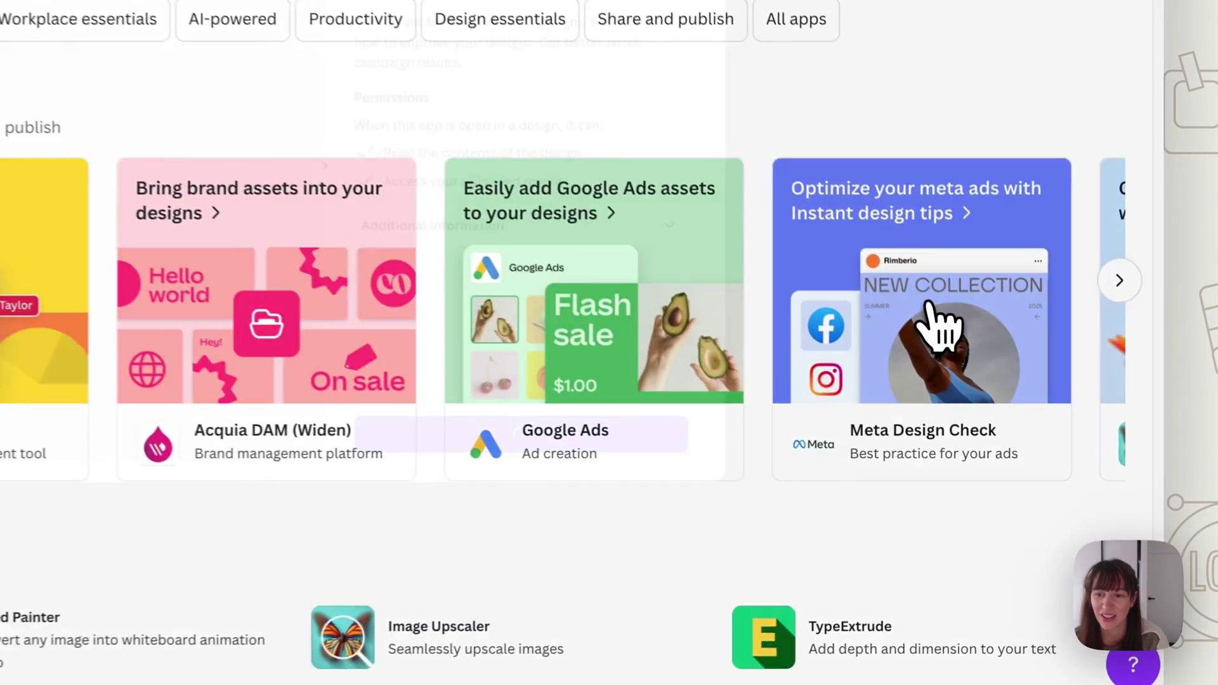
# Open the Meta Design Check card under Supercharge your work
pyautogui.click(977, 399)
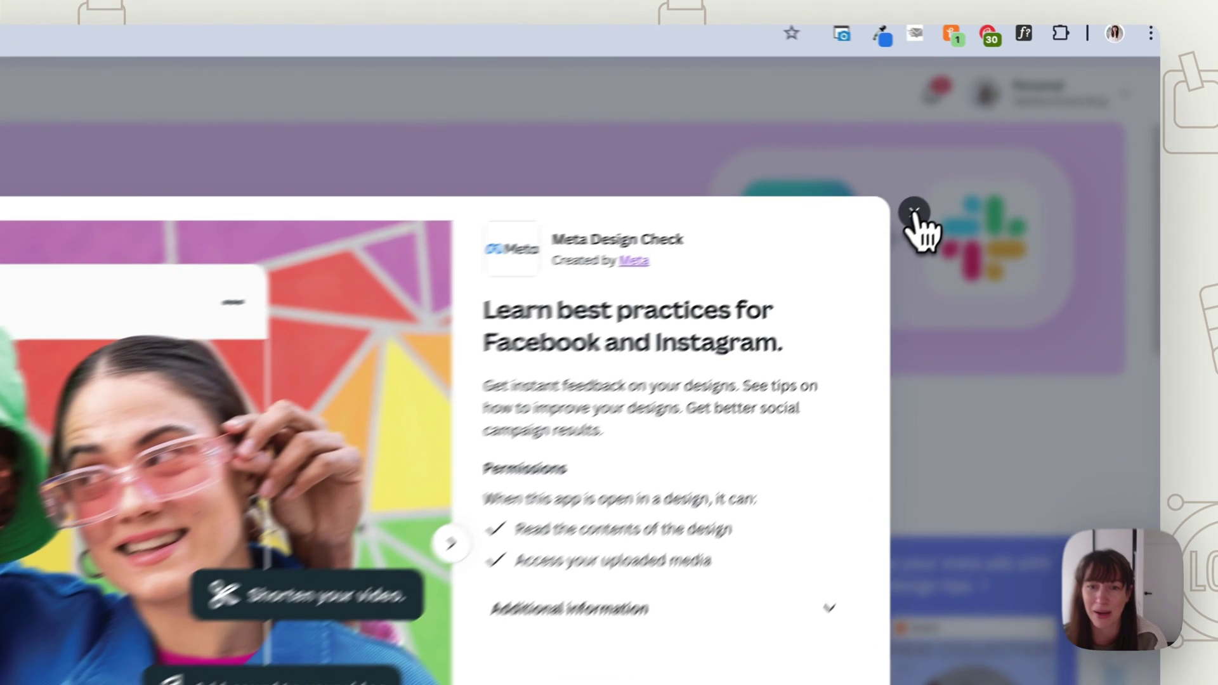
# Close the Meta Design Check details and scroll the side panel back up
pyautogui.click(1006, 161)
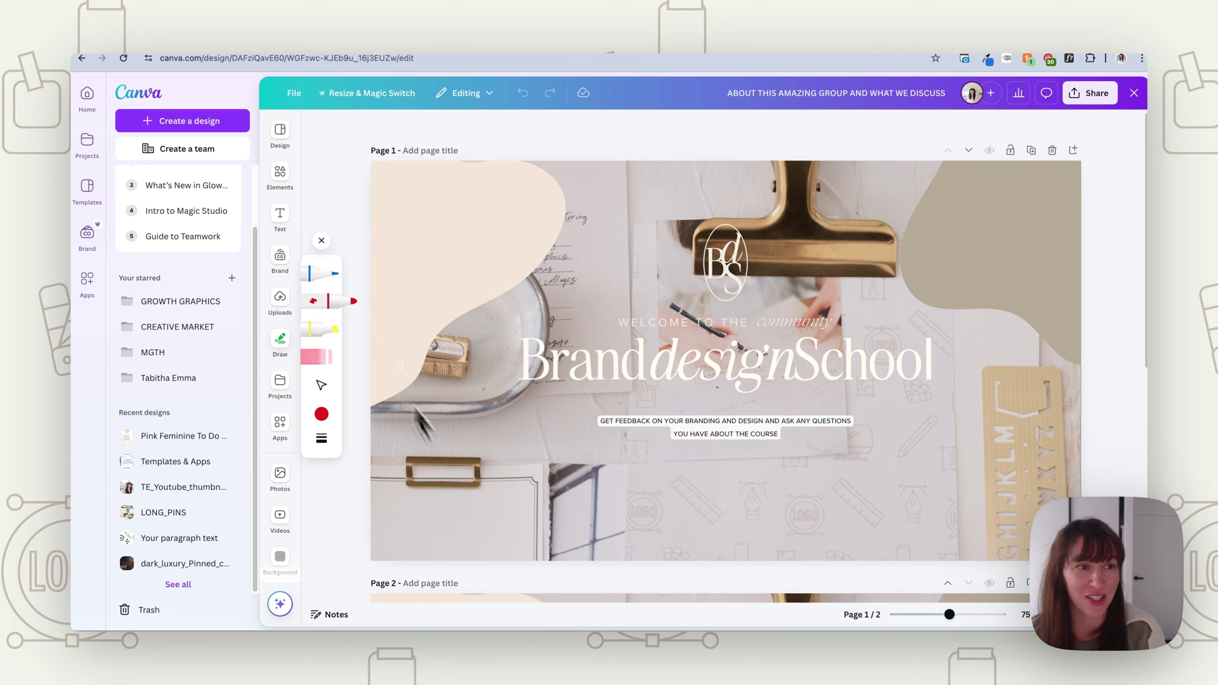
pyautogui.scroll(2, 219, 257)
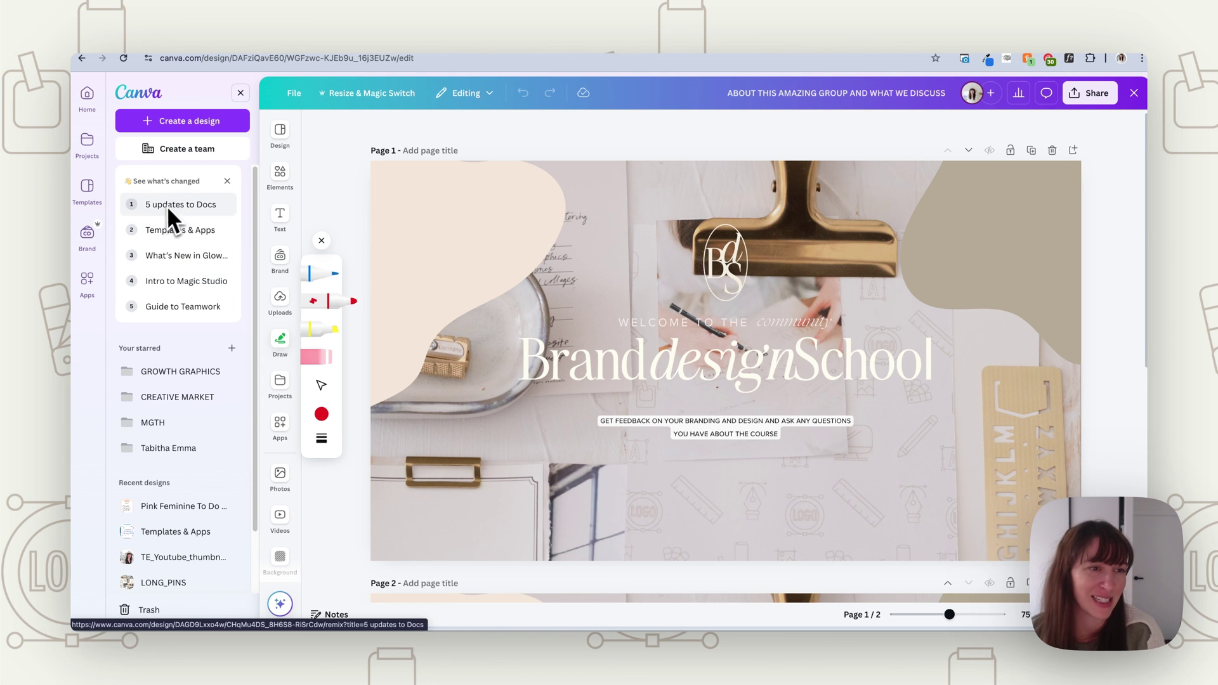